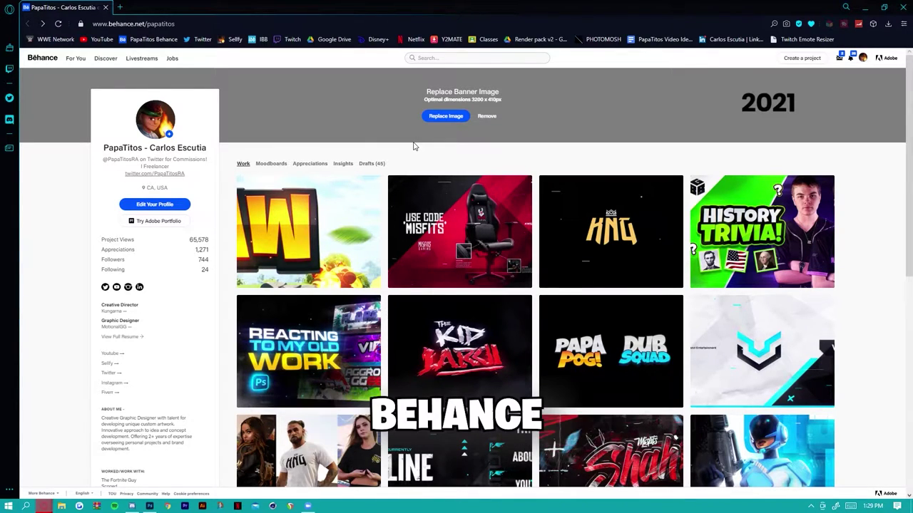
{"action": "key", "text": "super"}
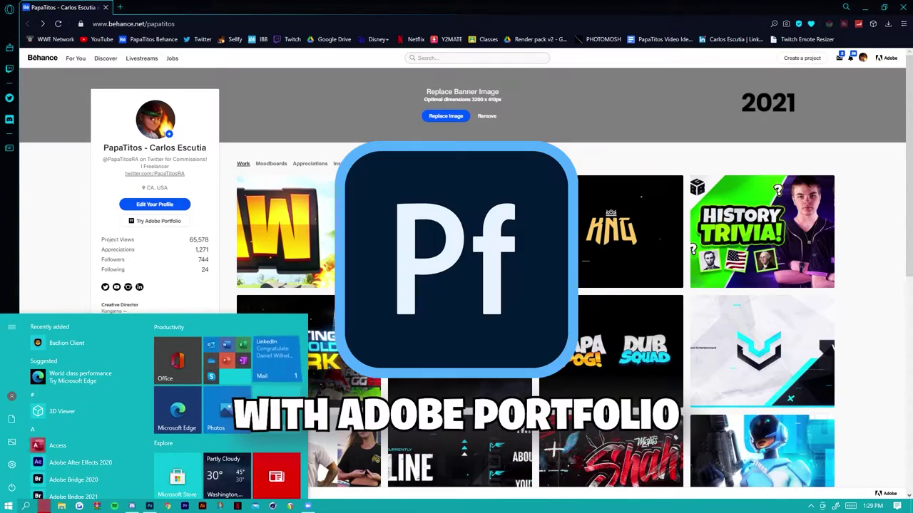
{"action": "key", "text": "super"}
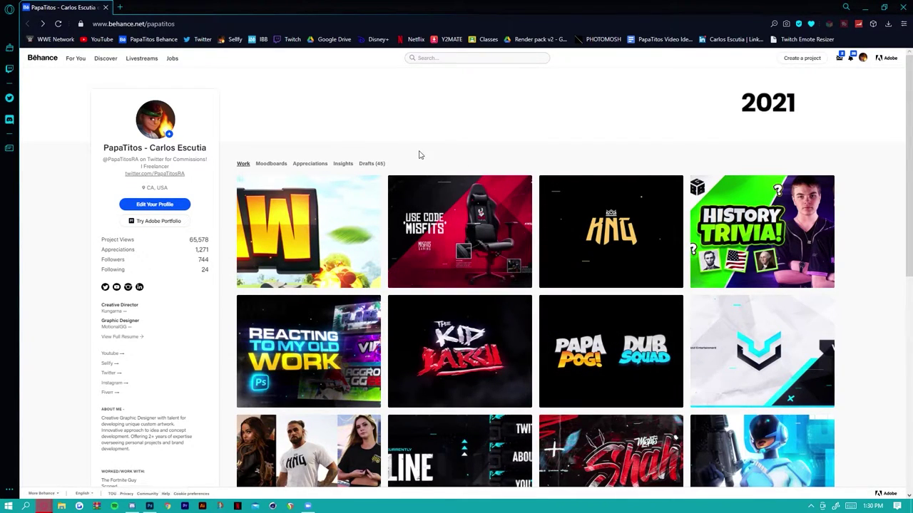
{"action": "scroll", "coordinate": [419, 155], "scroll_direction": "down", "scroll_amount": 2}
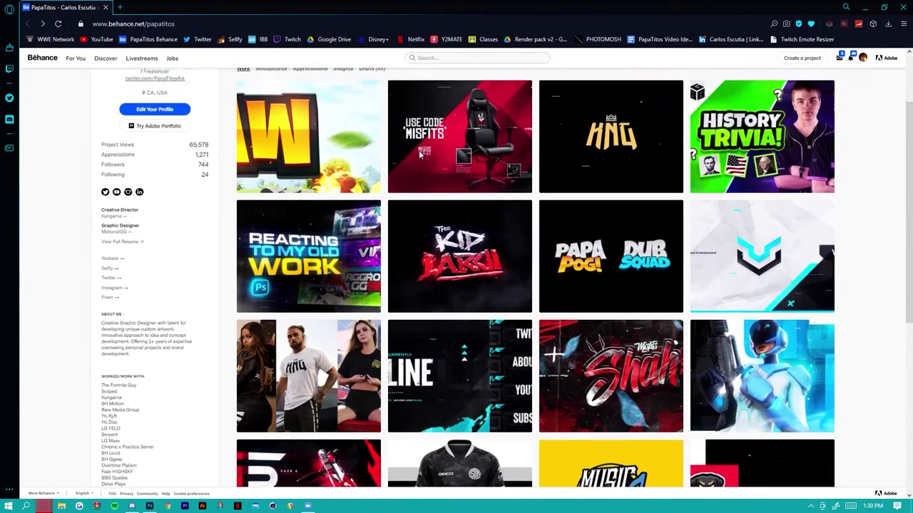
{"action": "scroll", "coordinate": [419, 154], "scroll_direction": "up", "scroll_amount": 2}
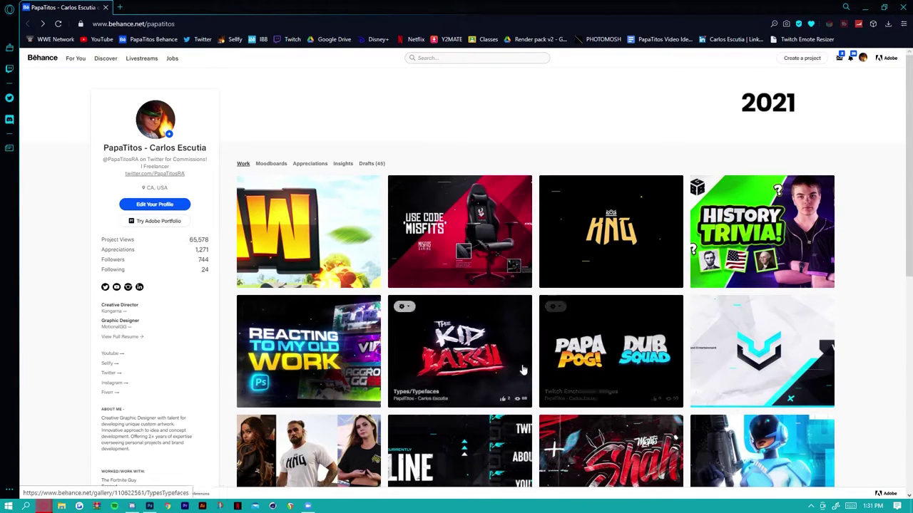
{"action": "scroll", "coordinate": [810, 333], "scroll_direction": "down", "scroll_amount": 3}
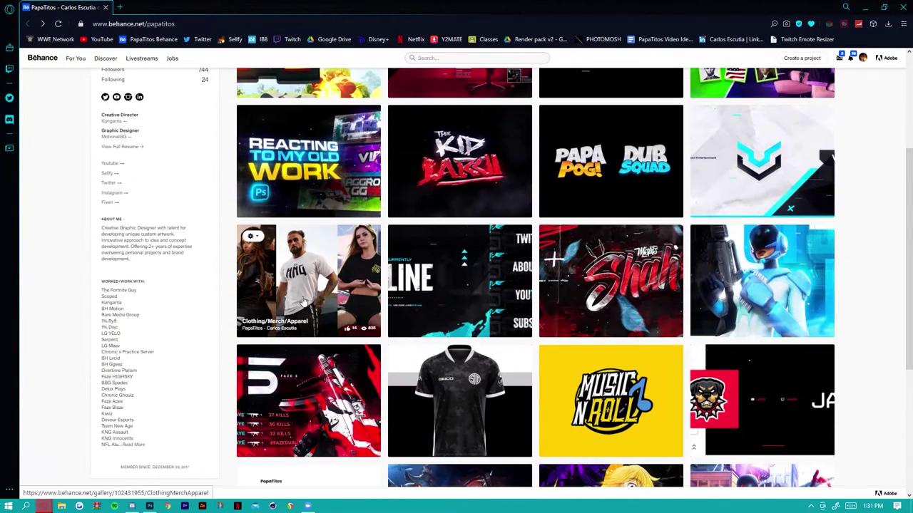
{"action": "scroll", "coordinate": [579, 310], "scroll_direction": "up", "scroll_amount": 3}
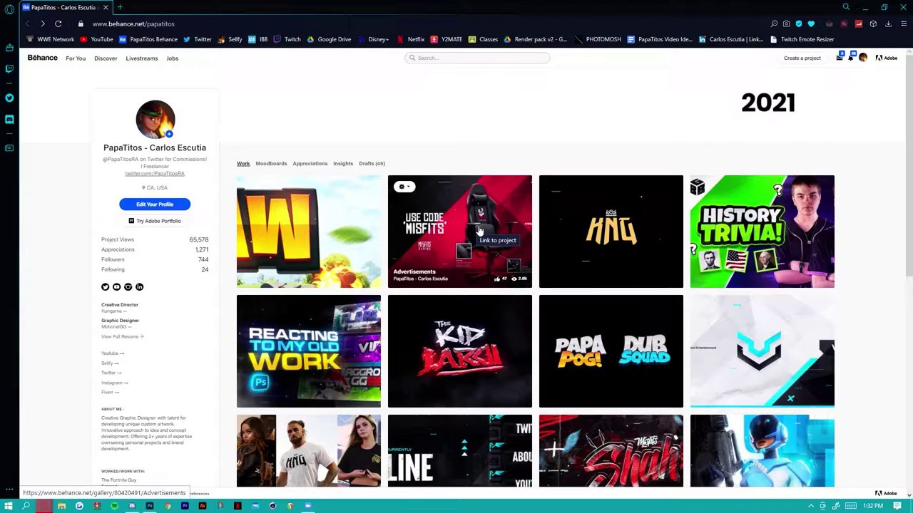
Sign out of the current Behance account.
{"action": "left_click", "coordinate": [863, 58]}
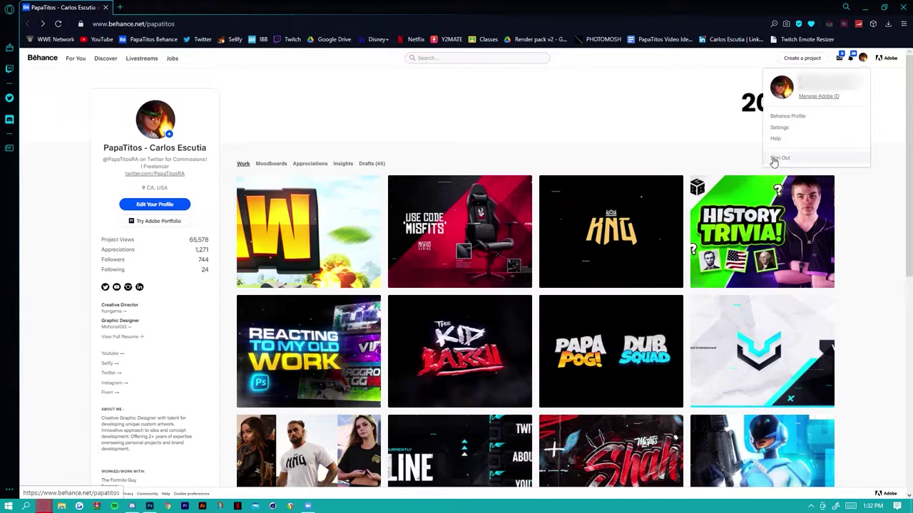
{"action": "left_click", "coordinate": [777, 158]}
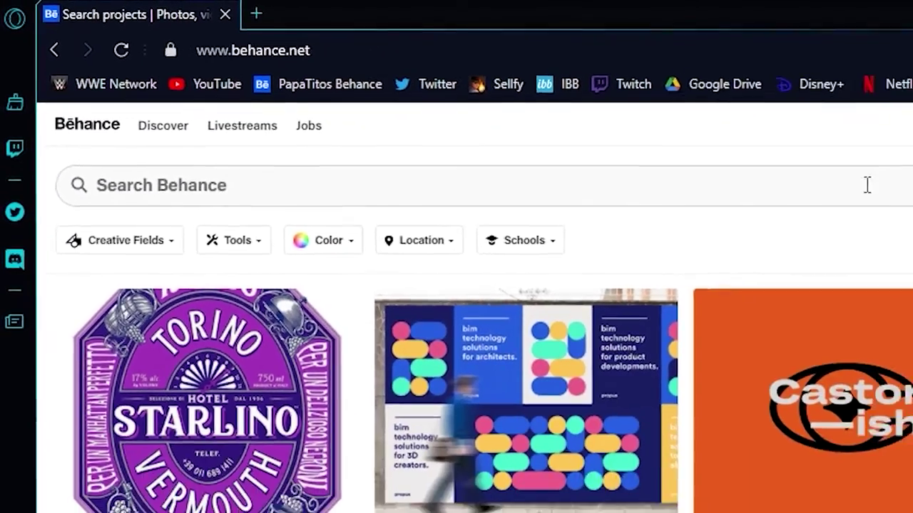
Browse the recommended projects on the signed-out Behance home page.
{"action": "scroll", "coordinate": [403, 91], "scroll_direction": "down", "scroll_amount": 5}
{"action": "scroll", "coordinate": [403, 91], "scroll_direction": "up", "scroll_amount": 5}
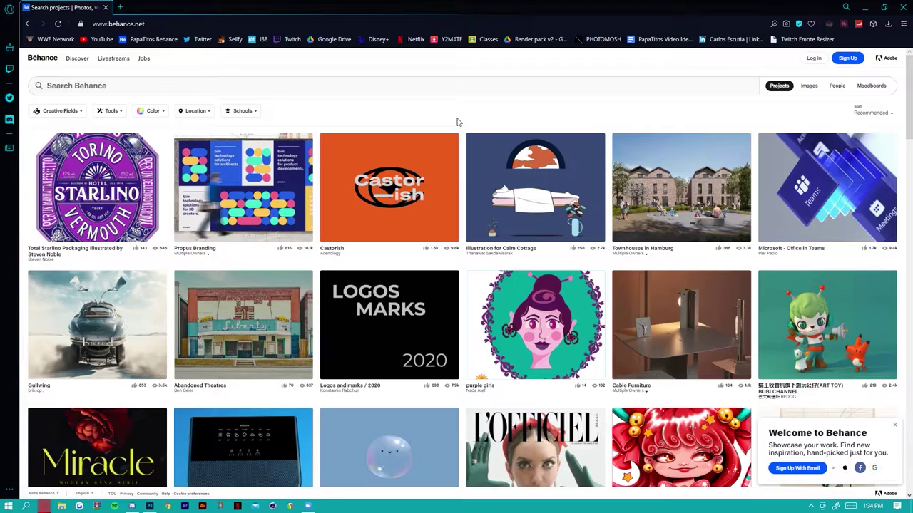
{"action": "scroll", "coordinate": [474, 128], "scroll_direction": "down", "scroll_amount": 10}
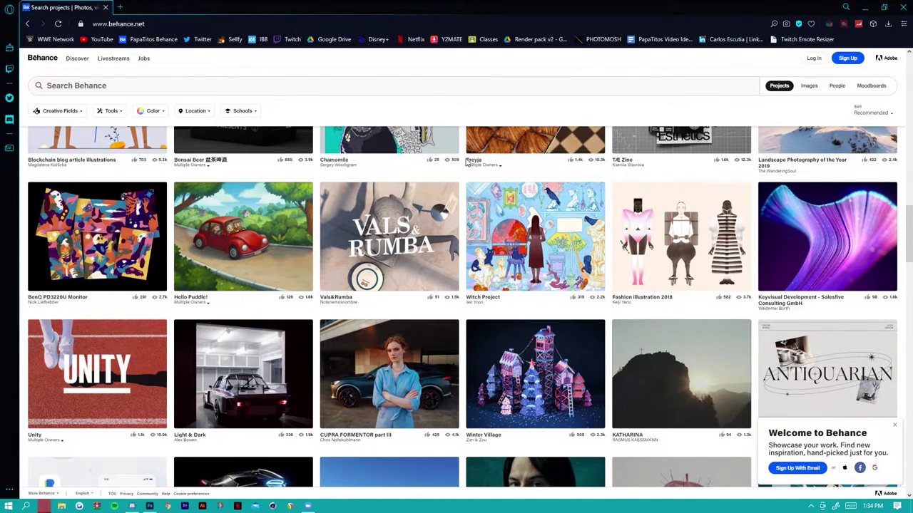
{"action": "scroll", "coordinate": [467, 162], "scroll_direction": "up", "scroll_amount": 10}
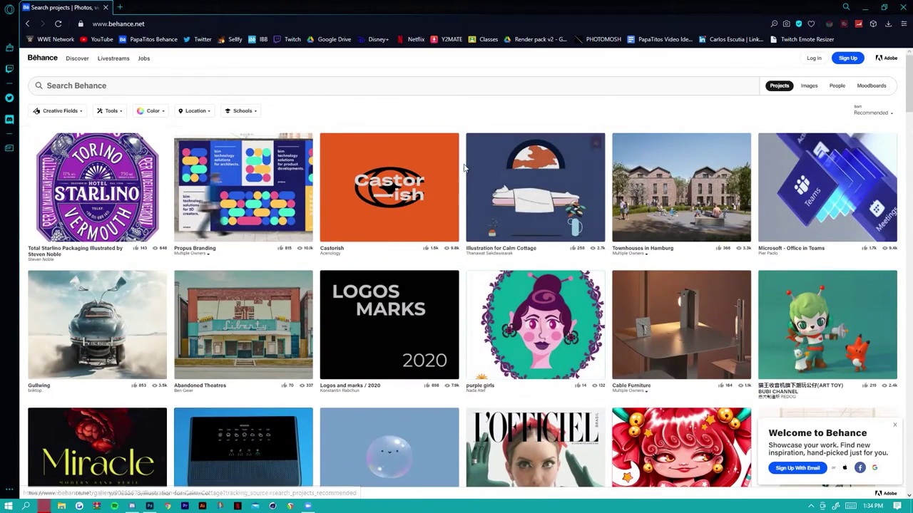
{"action": "scroll", "coordinate": [464, 168], "scroll_direction": "down", "scroll_amount": 3}
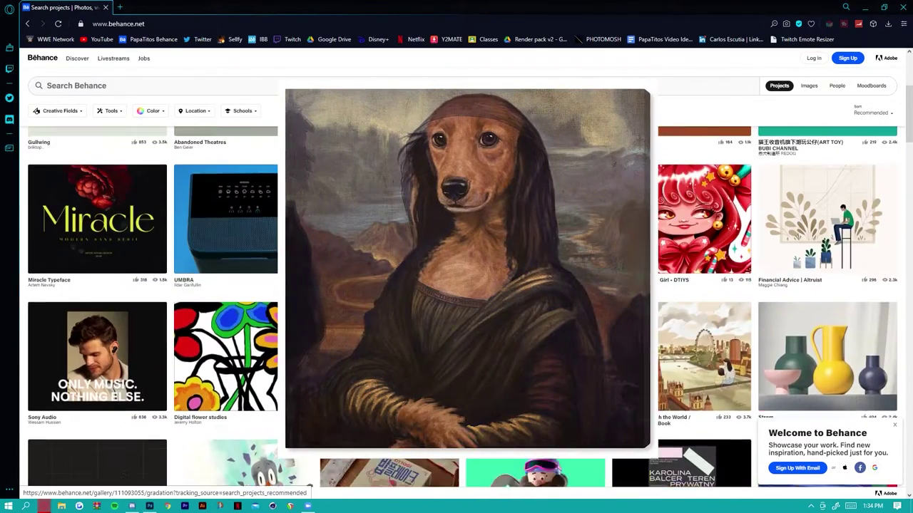
{"action": "scroll", "coordinate": [474, 225], "scroll_direction": "up", "scroll_amount": 3}
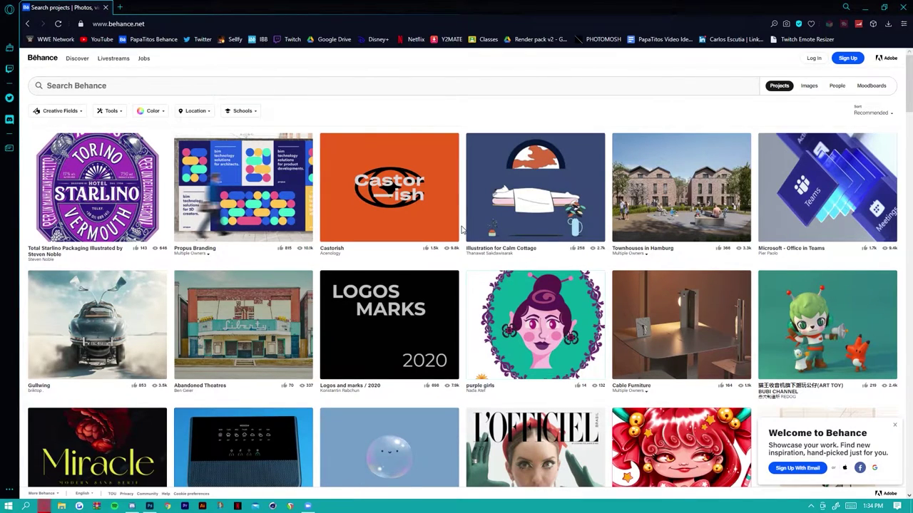
Examine the project filters for creative fields, color, location and schools without choosing any option.
{"action": "left_click", "coordinate": [66, 113]}
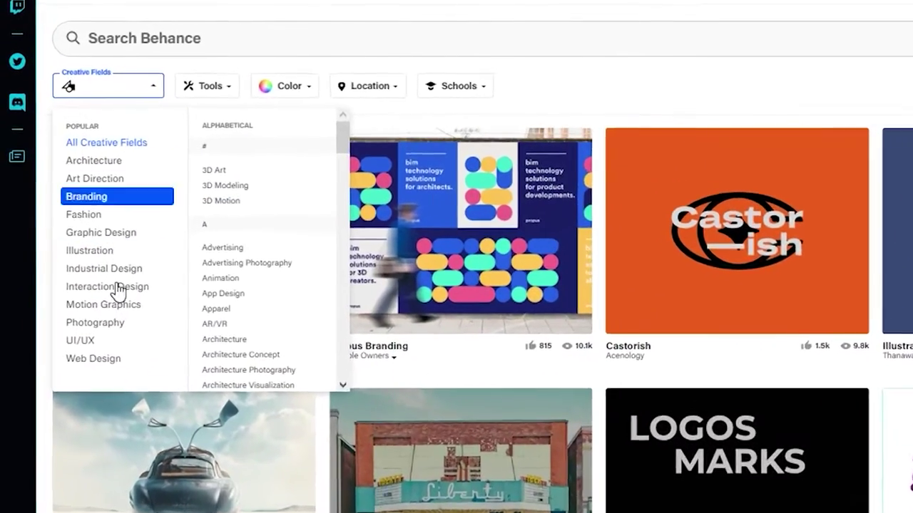
{"action": "scroll", "coordinate": [285, 251], "scroll_direction": "down", "scroll_amount": 10}
{"action": "scroll", "coordinate": [285, 252], "scroll_direction": "up", "scroll_amount": 12}
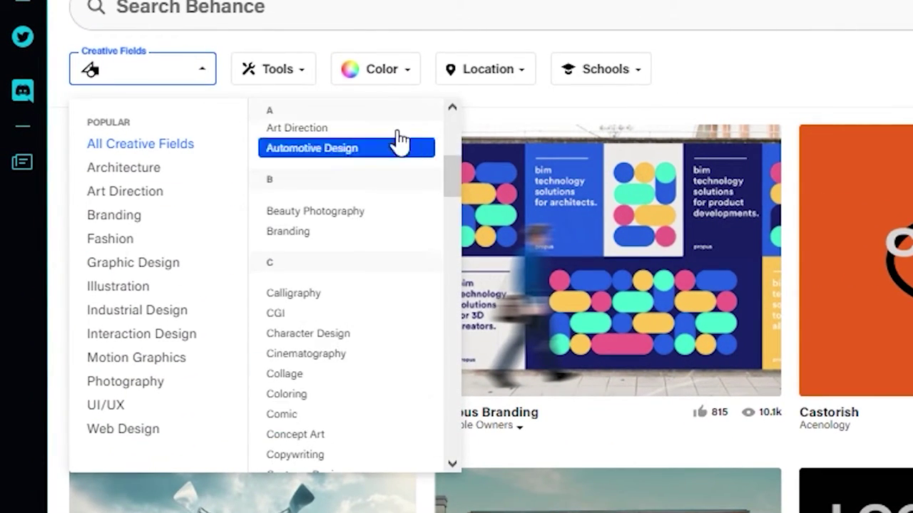
{"action": "scroll", "coordinate": [297, 324], "scroll_direction": "down", "scroll_amount": 5}
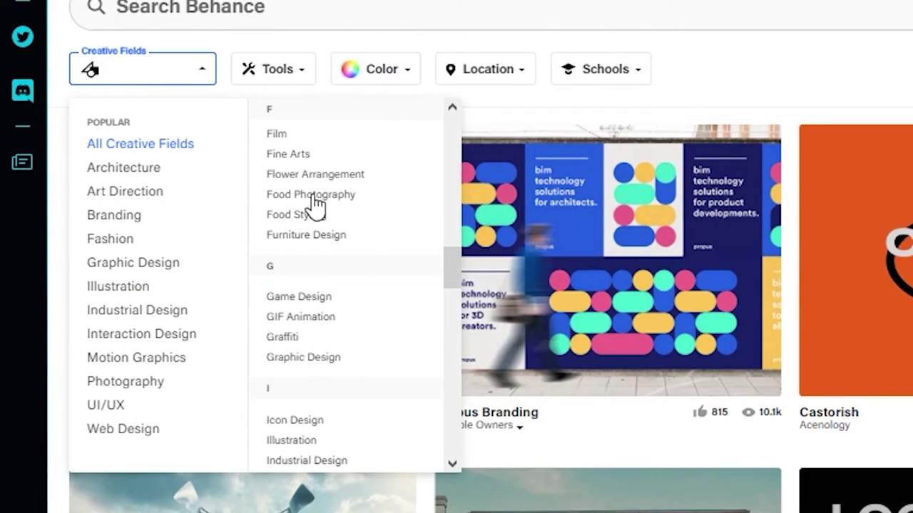
{"action": "left_click", "coordinate": [382, 69]}
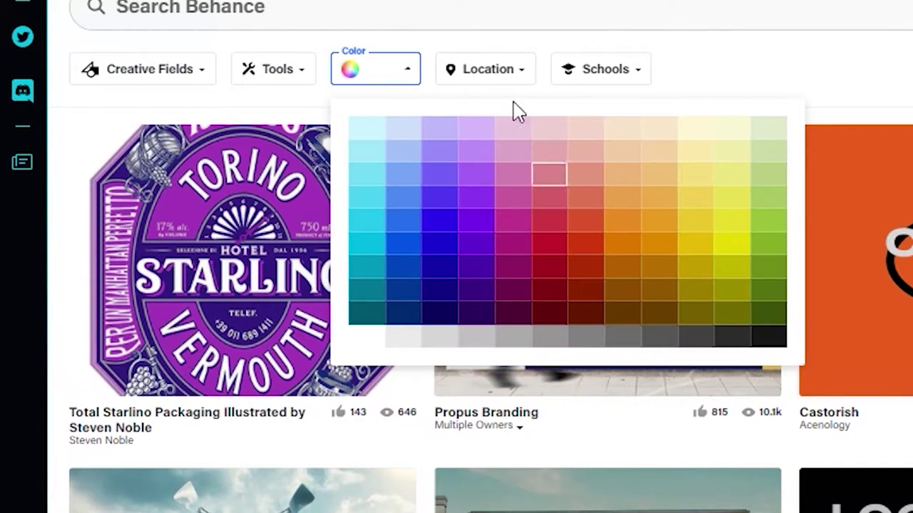
{"action": "left_click", "coordinate": [492, 69]}
{"action": "left_click", "coordinate": [600, 69]}
{"action": "left_click", "coordinate": [480, 75]}
{"action": "left_click", "coordinate": [480, 75]}
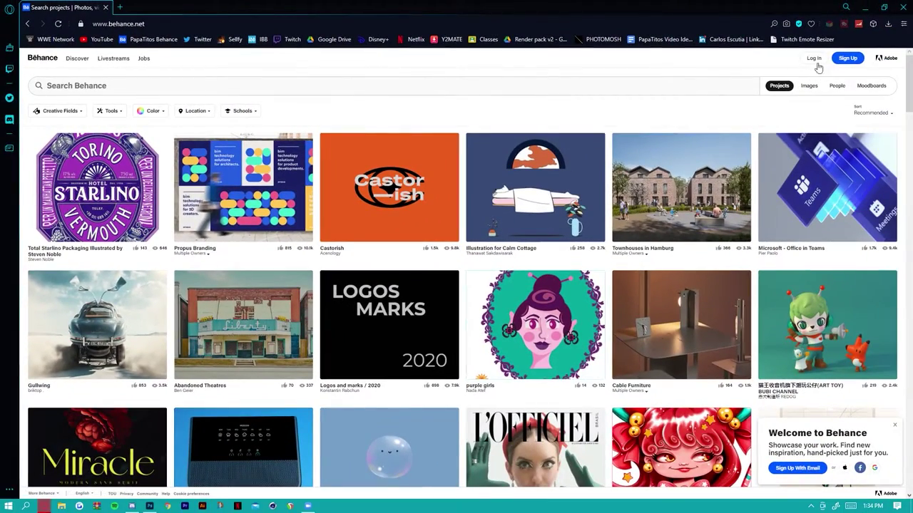
Start signing up for a new Behance account.
{"action": "left_click", "coordinate": [847, 58]}
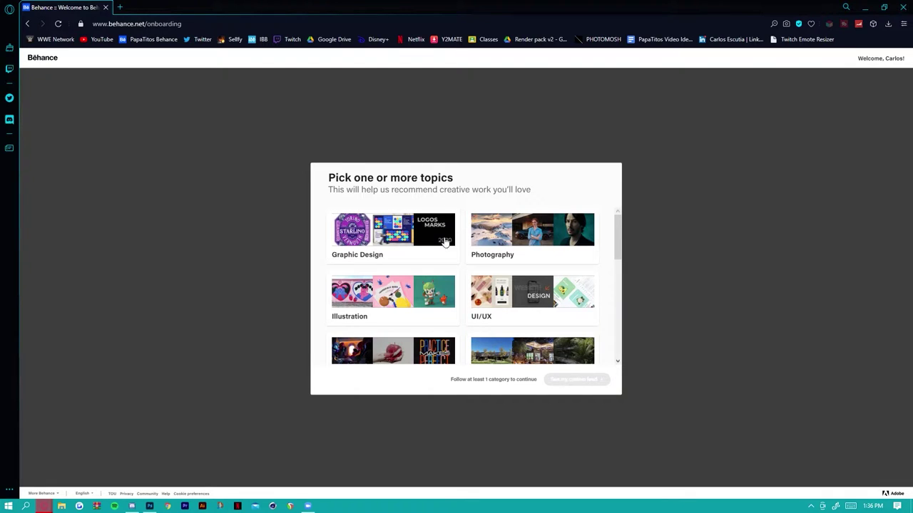
Follow the Graphic Design topic during onboarding and continue to the custom feed.
{"action": "scroll", "coordinate": [433, 248], "scroll_direction": "down", "scroll_amount": 3}
{"action": "scroll", "coordinate": [433, 248], "scroll_direction": "down", "scroll_amount": 1}
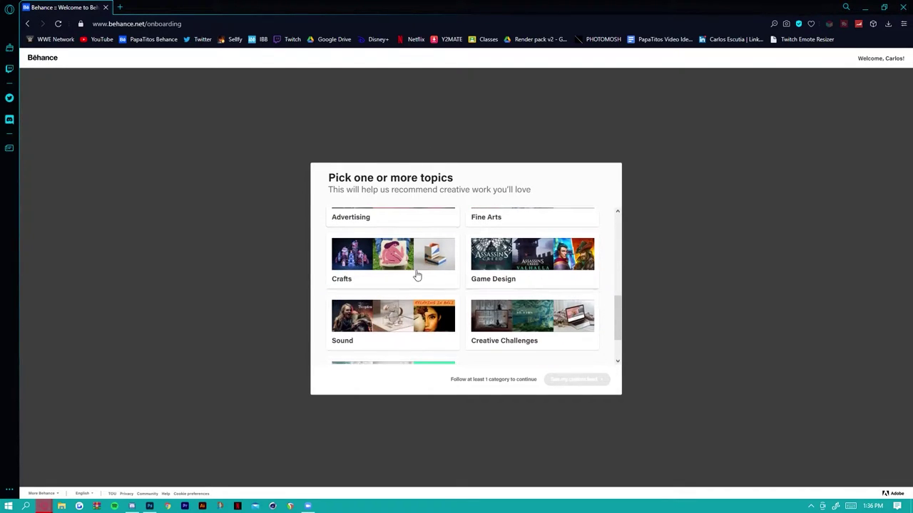
{"action": "scroll", "coordinate": [415, 276], "scroll_direction": "up", "scroll_amount": 2}
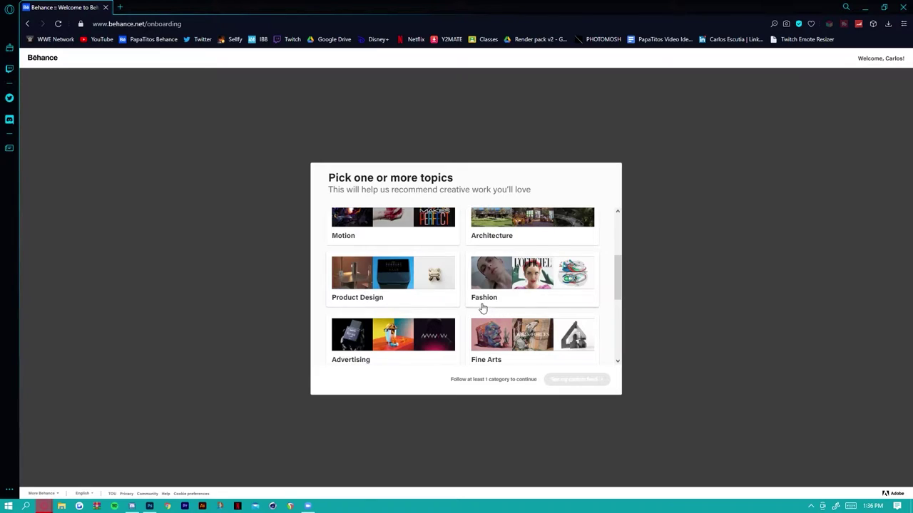
{"action": "scroll", "coordinate": [483, 307], "scroll_direction": "up", "scroll_amount": 1}
{"action": "scroll", "coordinate": [441, 291], "scroll_direction": "up", "scroll_amount": 2}
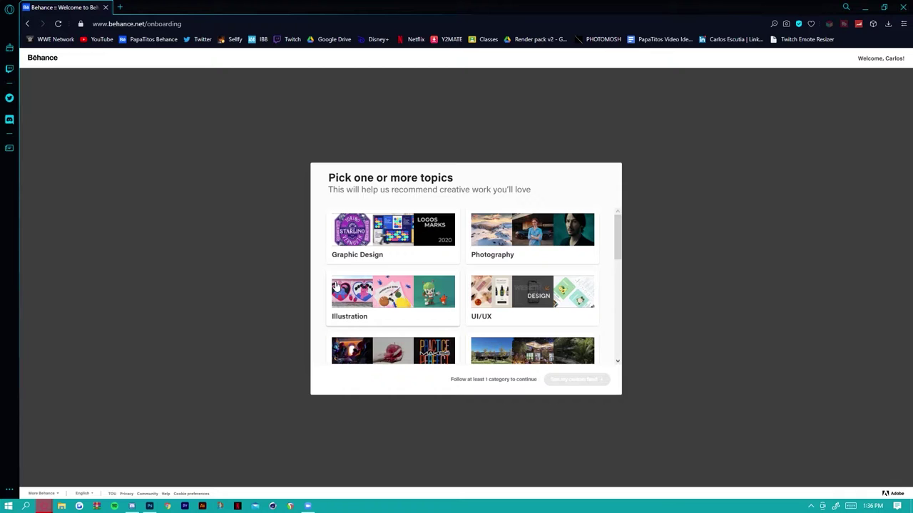
{"action": "left_click", "coordinate": [346, 246]}
{"action": "scroll", "coordinate": [464, 278], "scroll_direction": "down", "scroll_amount": 2}
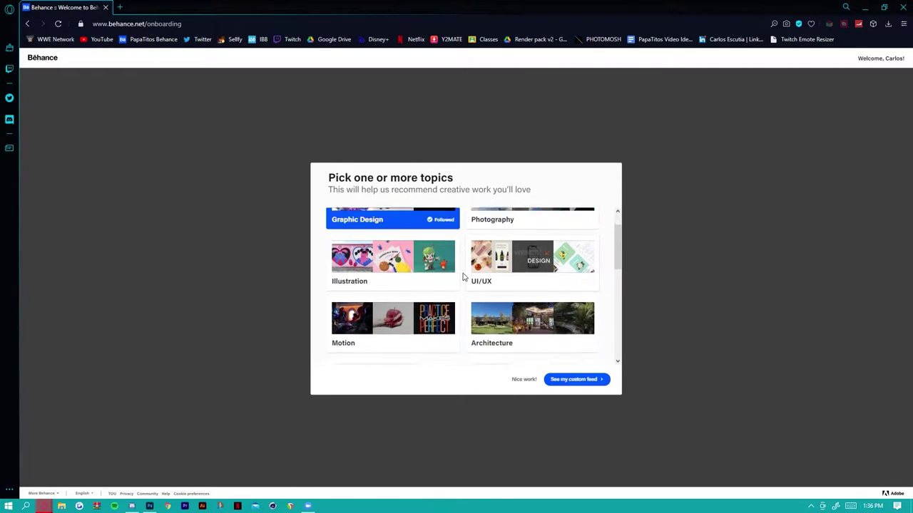
{"action": "scroll", "coordinate": [521, 257], "scroll_direction": "down", "scroll_amount": 4}
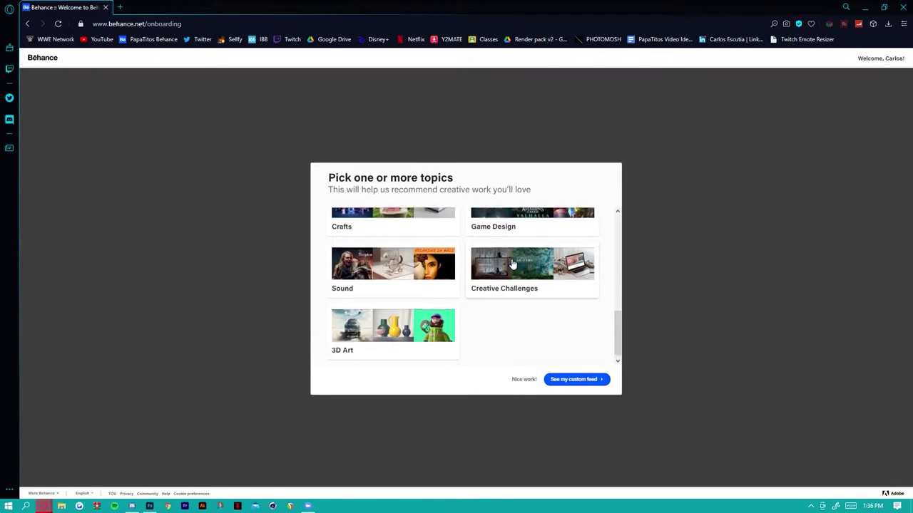
{"action": "scroll", "coordinate": [512, 265], "scroll_direction": "up", "scroll_amount": 2}
{"action": "scroll", "coordinate": [512, 264], "scroll_direction": "up", "scroll_amount": 3}
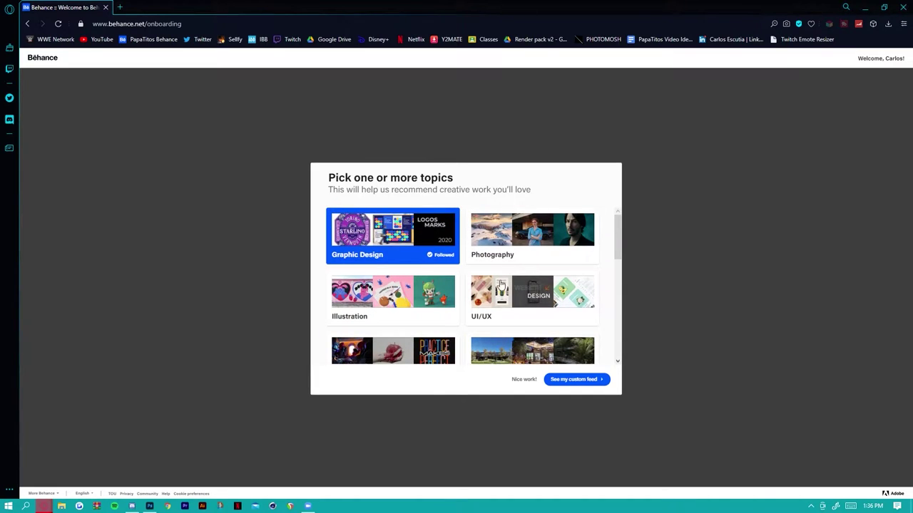
{"action": "left_click", "coordinate": [567, 383]}
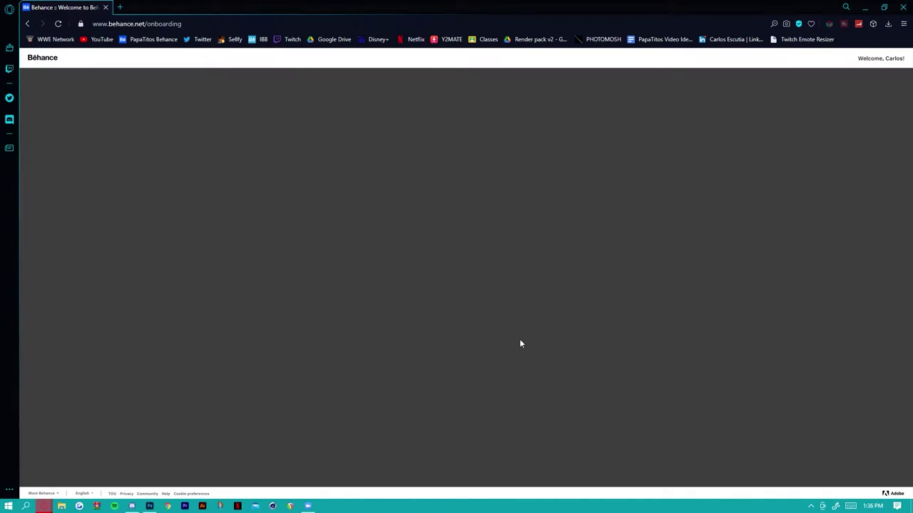
Look through the recommended projects and livestreams in the For You feed.
{"action": "scroll", "coordinate": [403, 205], "scroll_direction": "down", "scroll_amount": 6}
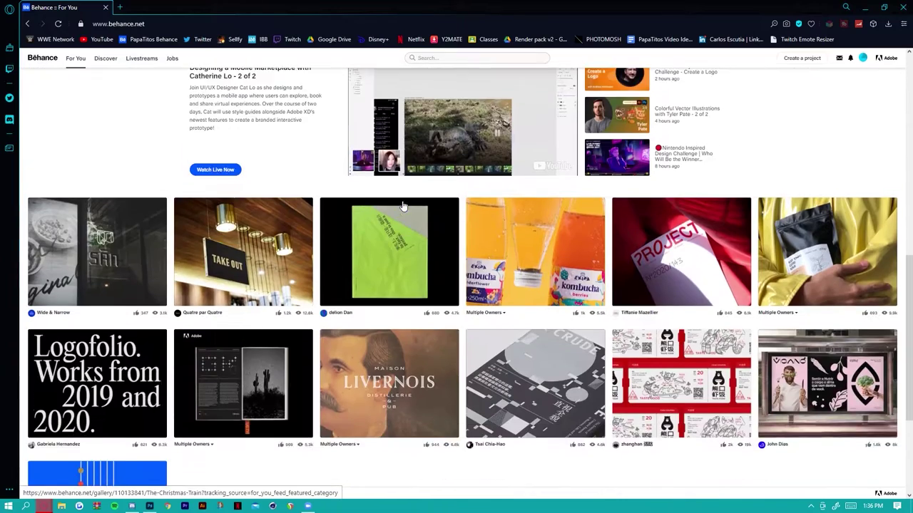
{"action": "scroll", "coordinate": [403, 205], "scroll_direction": "up", "scroll_amount": 6}
{"action": "scroll", "coordinate": [404, 205], "scroll_direction": "down", "scroll_amount": 5}
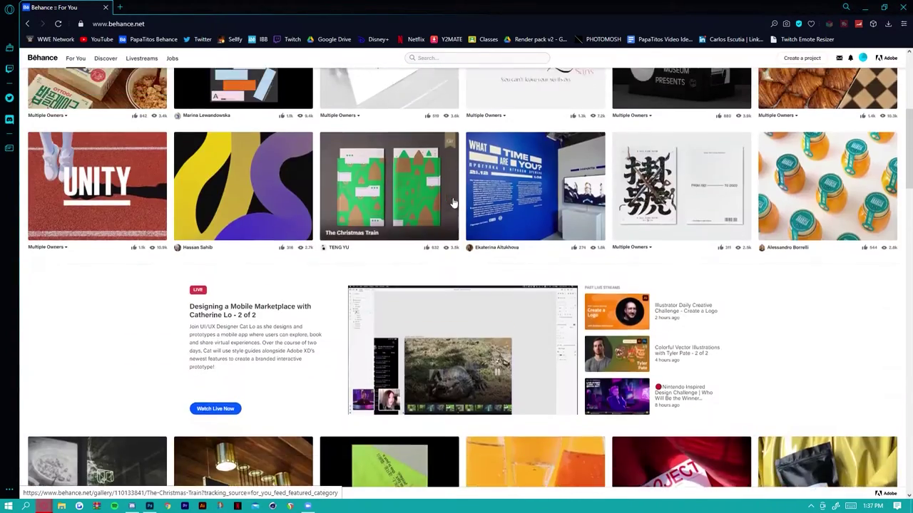
{"action": "scroll", "coordinate": [404, 206], "scroll_direction": "up", "scroll_amount": 5}
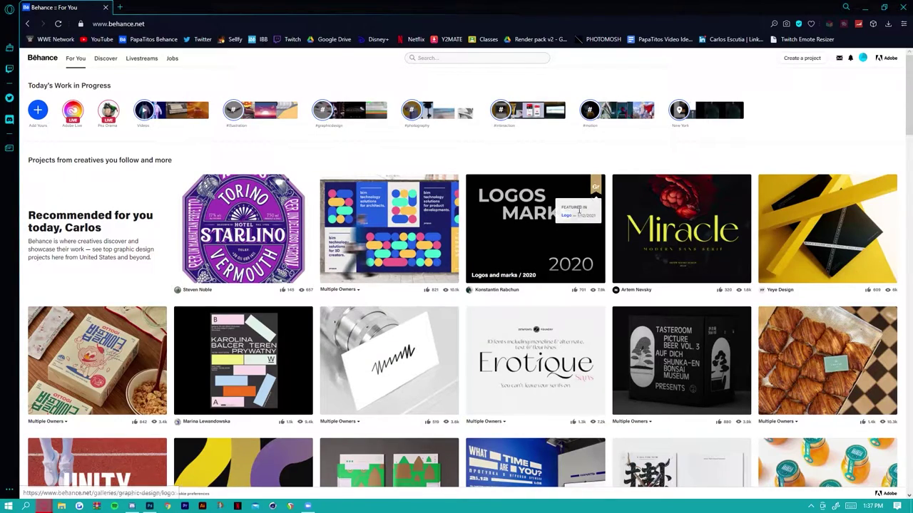
{"action": "scroll", "coordinate": [319, 273], "scroll_direction": "down", "scroll_amount": 10}
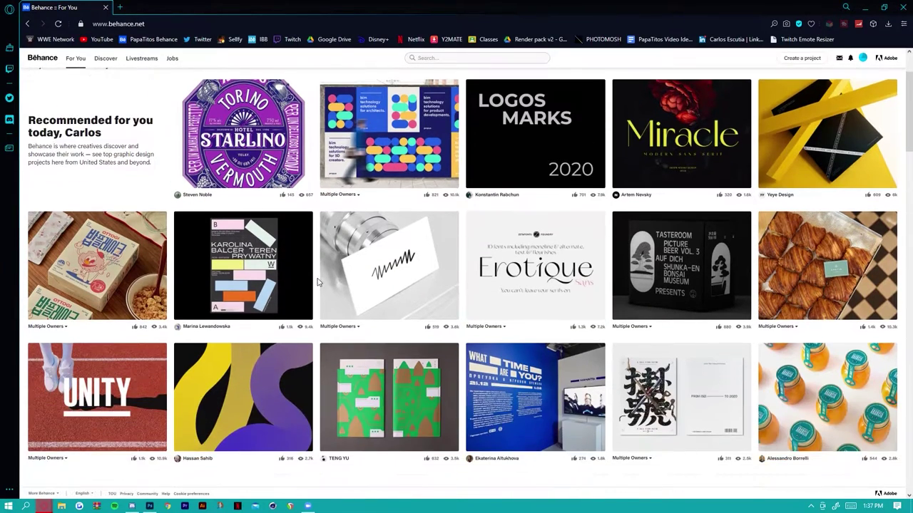
{"action": "scroll", "coordinate": [152, 294], "scroll_direction": "up", "scroll_amount": 15}
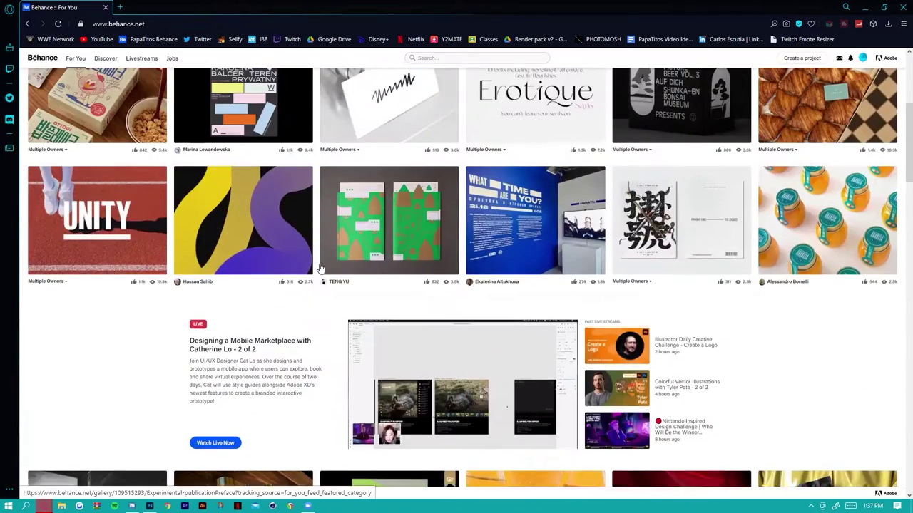
{"action": "scroll", "coordinate": [143, 300], "scroll_direction": "down", "scroll_amount": 5}
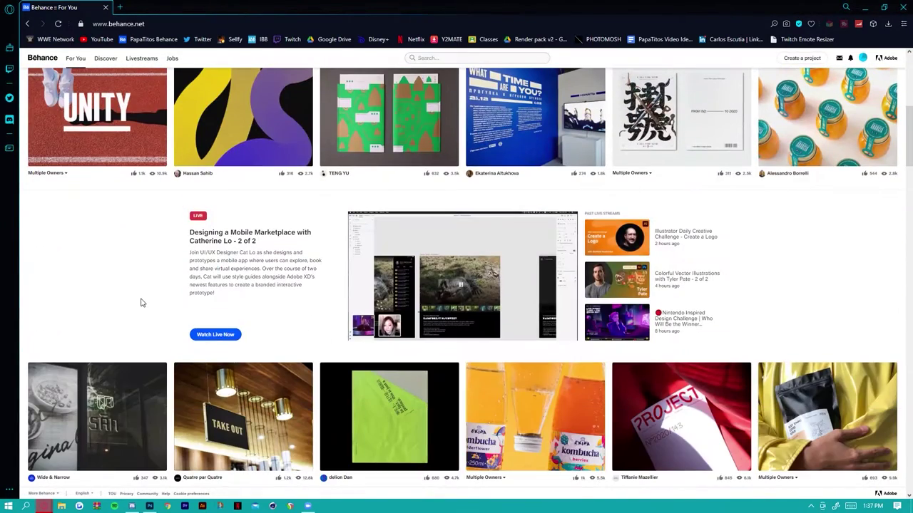
{"action": "scroll", "coordinate": [316, 291], "scroll_direction": "up", "scroll_amount": 5}
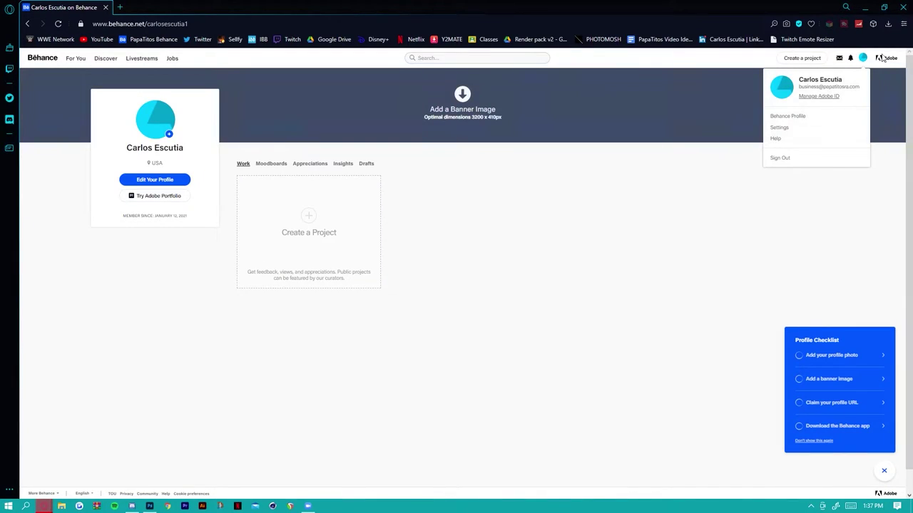
Add the yellow duck image as the profile photo of the new account.
{"action": "mouse_move", "coordinate": [861, 68]}
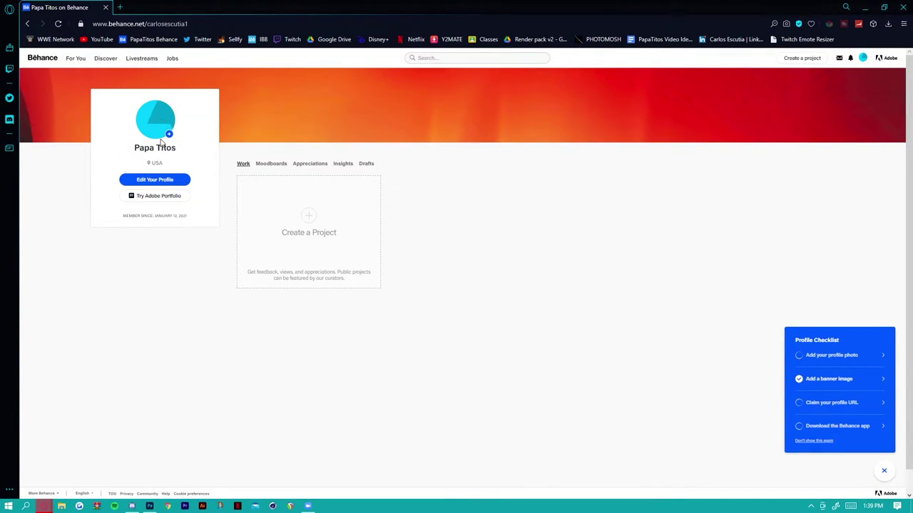
{"action": "left_click", "coordinate": [162, 140]}
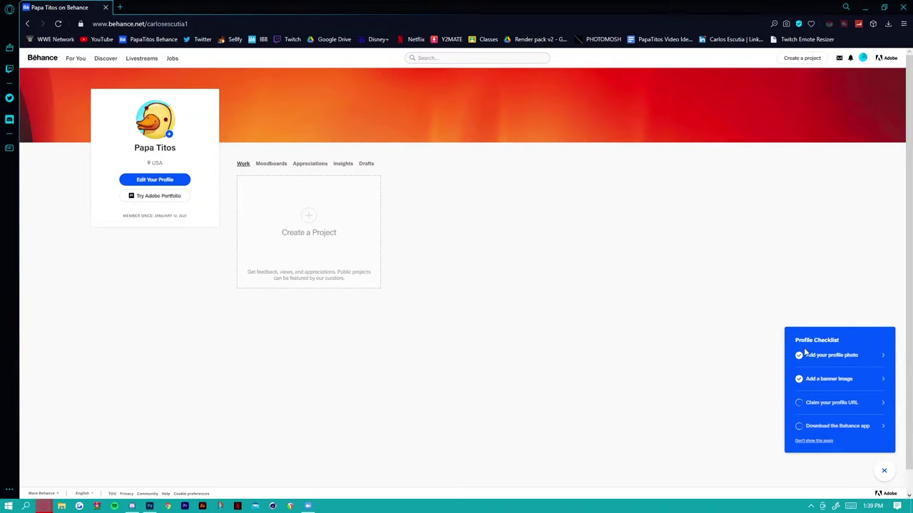
Claim the custom profile URL "duckyman" for the account and save it.
{"action": "left_click", "coordinate": [842, 403]}
{"action": "key", "text": "ctrl+a"}
{"action": "key", "text": "BackSpace"}
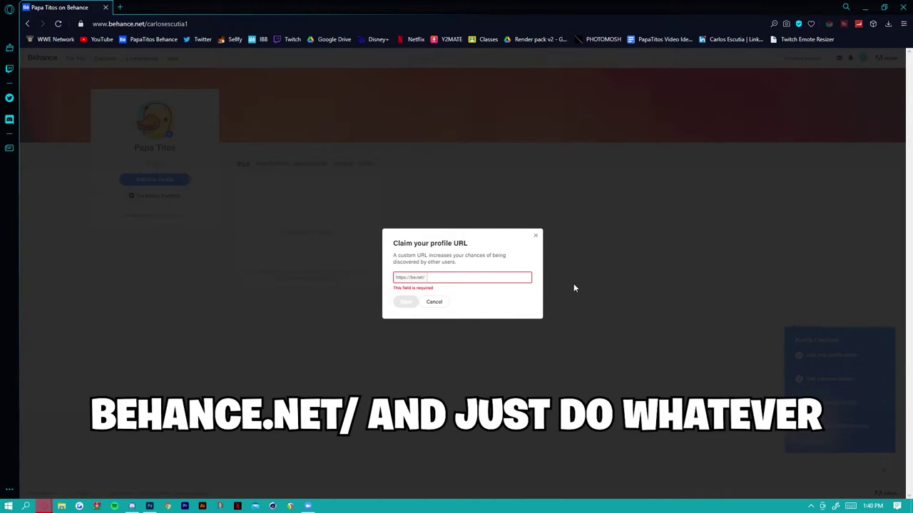
{"action": "type", "text": "ducky"}
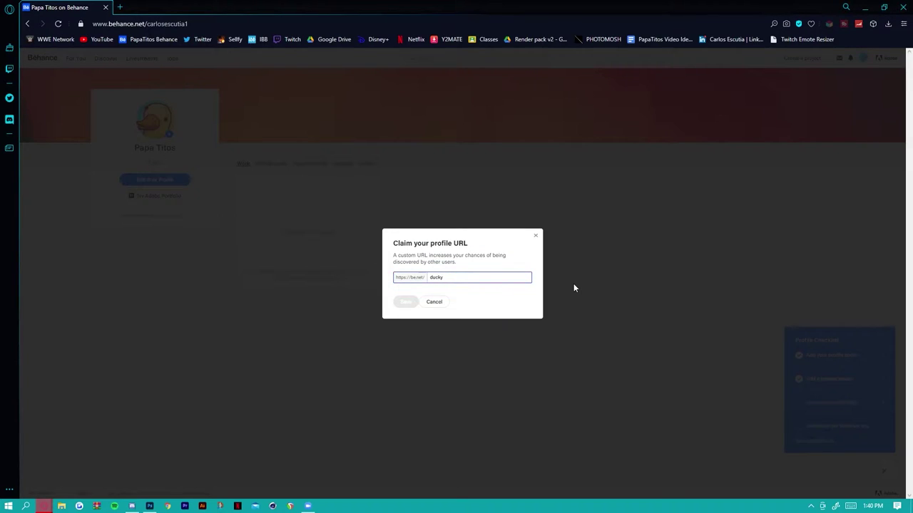
{"action": "type", "text": "man"}
{"action": "left_click", "coordinate": [401, 302]}
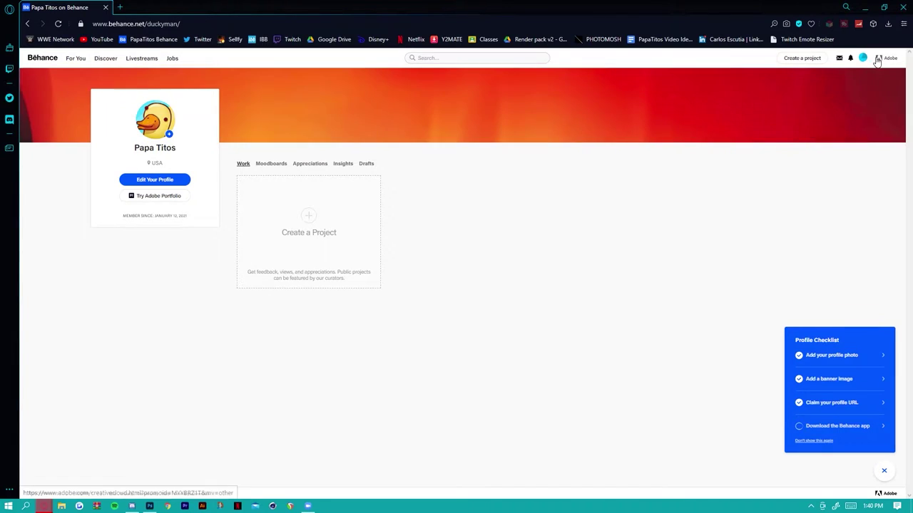
Reload the account's own profile page and start creating a new project.
{"action": "left_click", "coordinate": [862, 58]}
{"action": "left_click", "coordinate": [809, 91]}
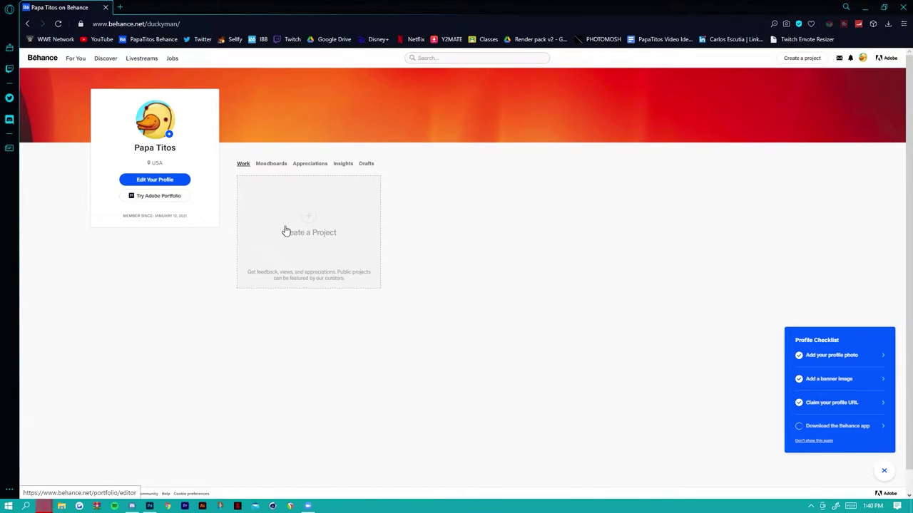
{"action": "left_click", "coordinate": [286, 230]}
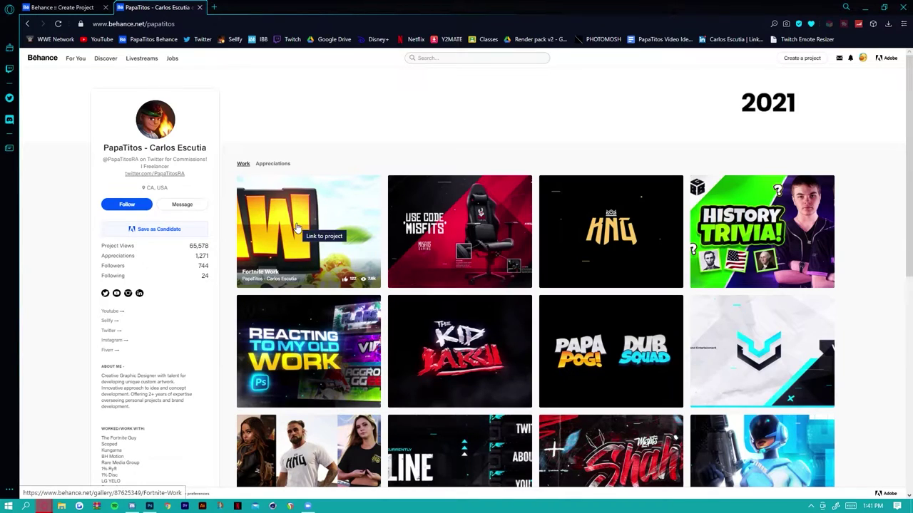
Open the Fortnite Work project on the example portfolio and examine how its headings and banners are laid out.
{"action": "left_click", "coordinate": [293, 222]}
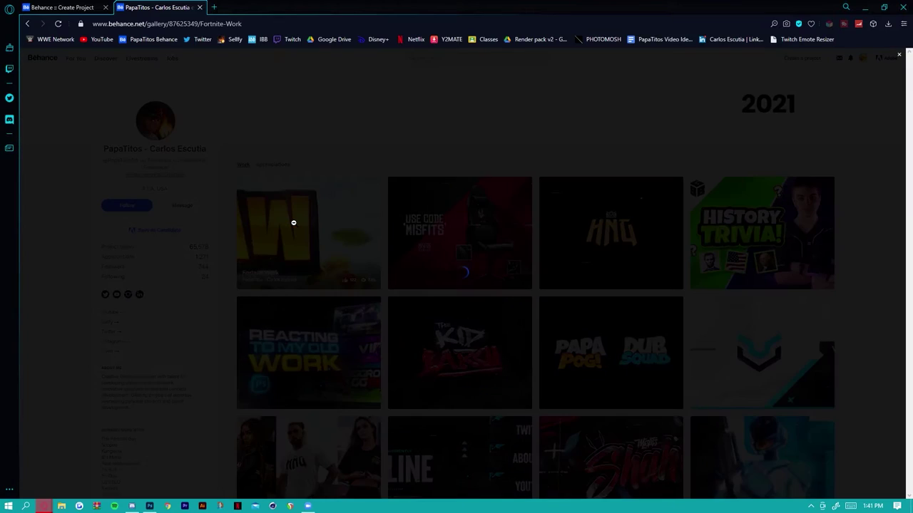
{"action": "key", "text": "Escape"}
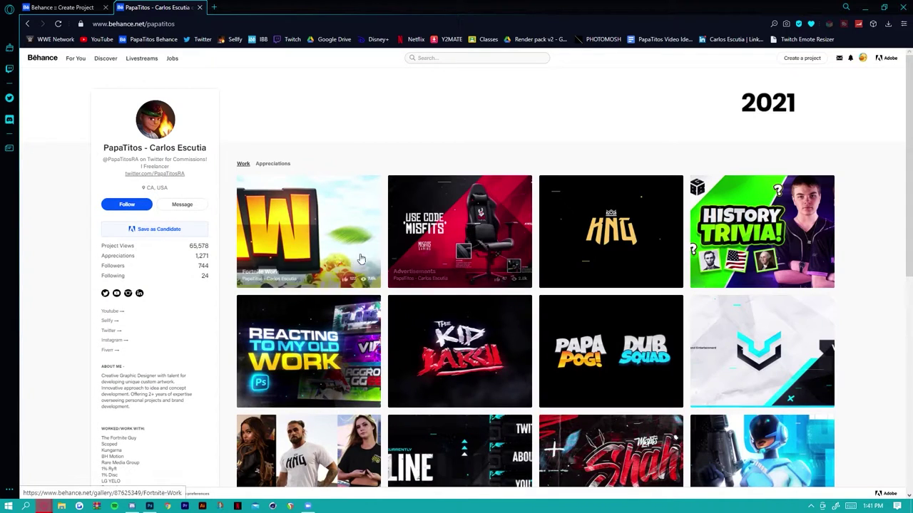
{"action": "left_click", "coordinate": [460, 228]}
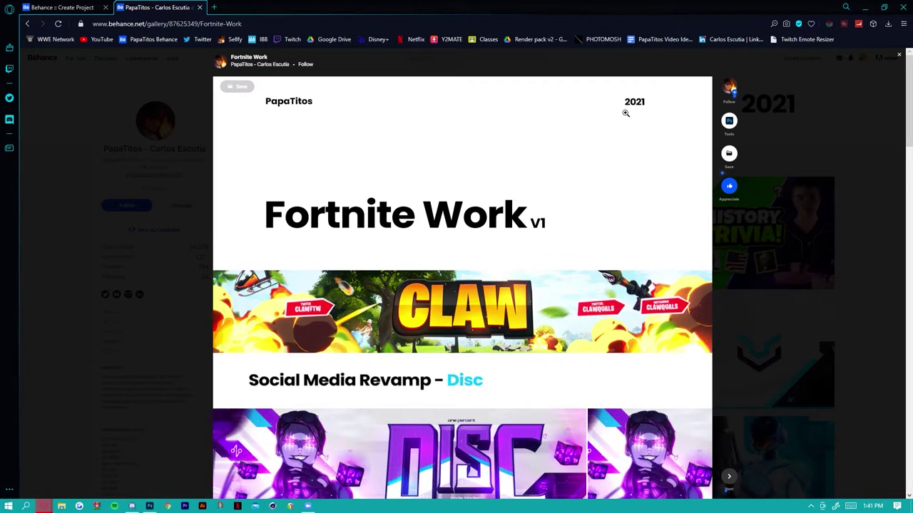
{"action": "scroll", "coordinate": [515, 219], "scroll_direction": "down", "scroll_amount": 5}
{"action": "scroll", "coordinate": [428, 200], "scroll_direction": "up", "scroll_amount": 2}
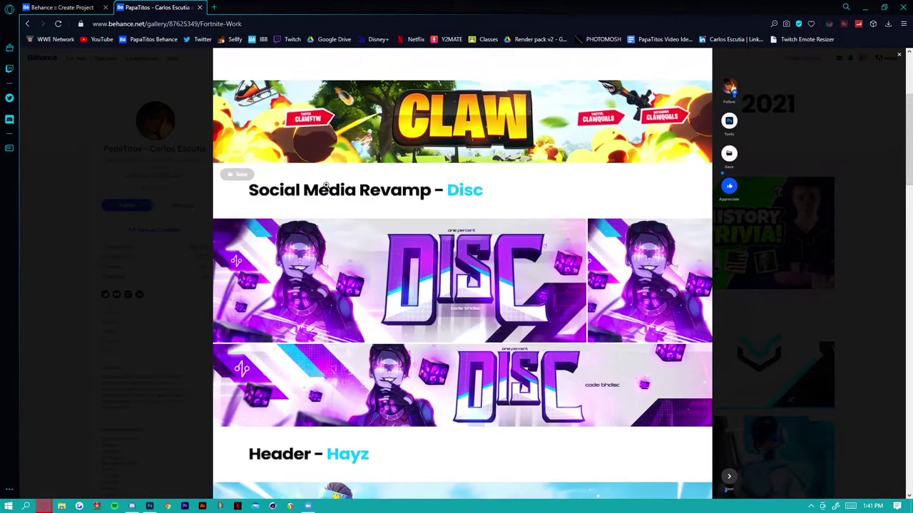
{"action": "scroll", "coordinate": [260, 144], "scroll_direction": "down", "scroll_amount": 5}
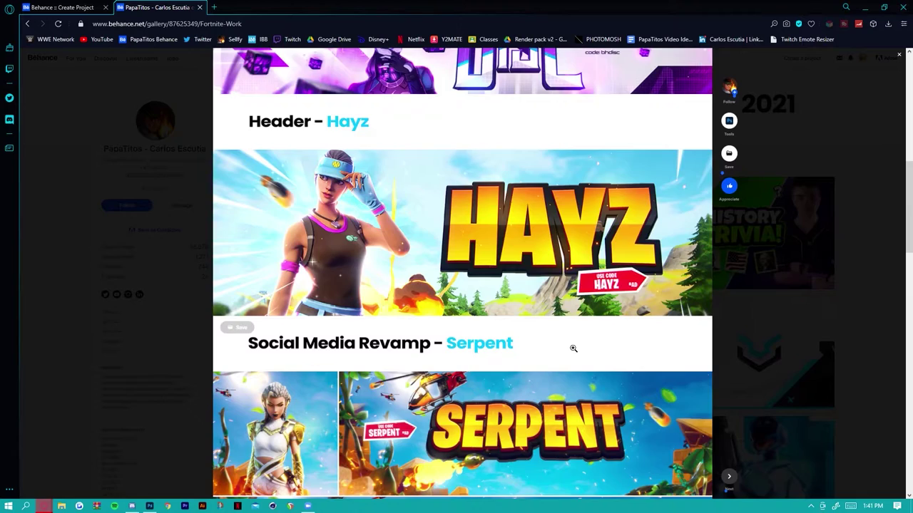
{"action": "scroll", "coordinate": [574, 348], "scroll_direction": "down", "scroll_amount": 3}
View the Advertisements project on the example portfolio from start to end, and close it.
{"action": "left_click", "coordinate": [106, 255]}
{"action": "left_click", "coordinate": [418, 228]}
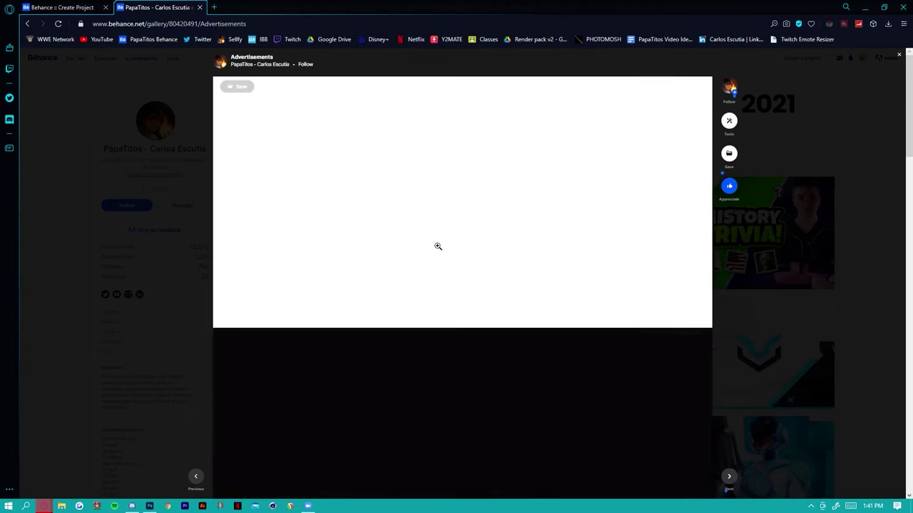
{"action": "scroll", "coordinate": [304, 286], "scroll_direction": "down", "scroll_amount": 3}
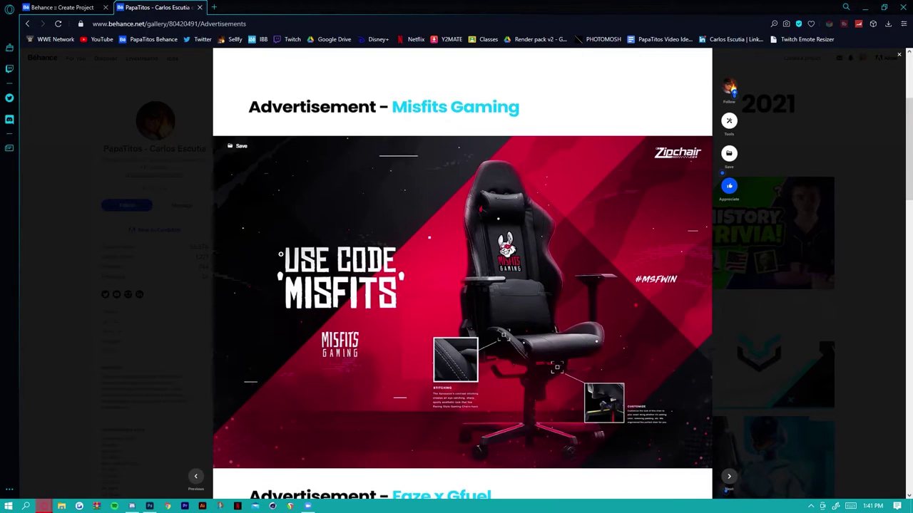
{"action": "scroll", "coordinate": [411, 167], "scroll_direction": "down", "scroll_amount": 15}
{"action": "key", "text": "Escape"}
{"action": "scroll", "coordinate": [631, 242], "scroll_direction": "down", "scroll_amount": 1}
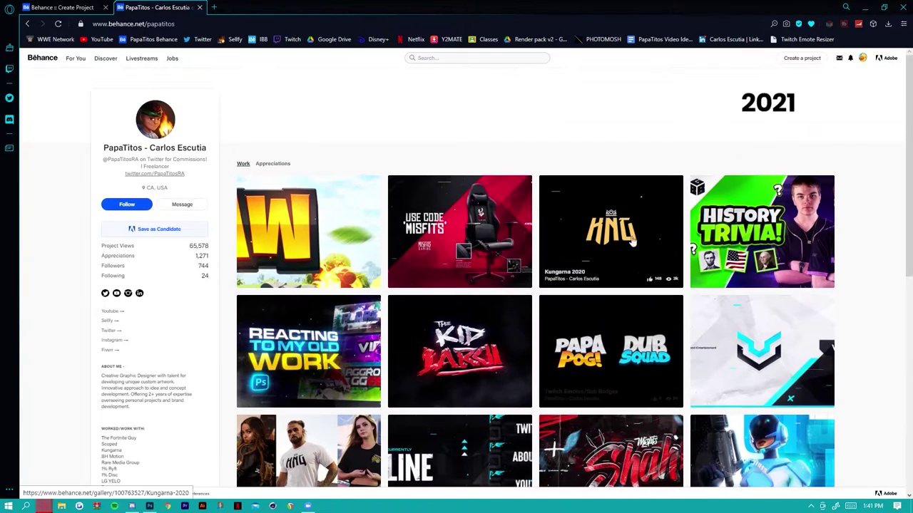
Return to the project being created and review the uploaded Minecraft screenshots and the gaps between them.
{"action": "key", "text": "ctrl+Tab"}
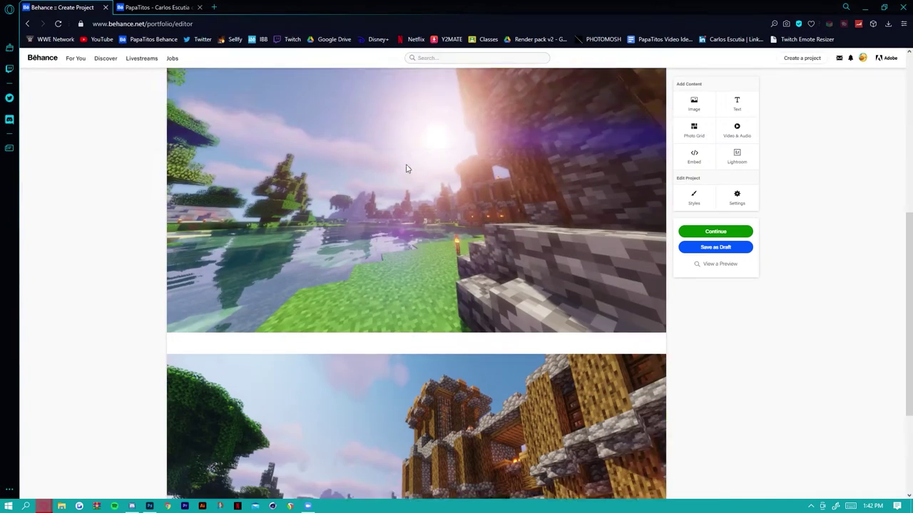
{"action": "scroll", "coordinate": [402, 164], "scroll_direction": "down", "scroll_amount": 10}
{"action": "scroll", "coordinate": [389, 195], "scroll_direction": "up", "scroll_amount": 1}
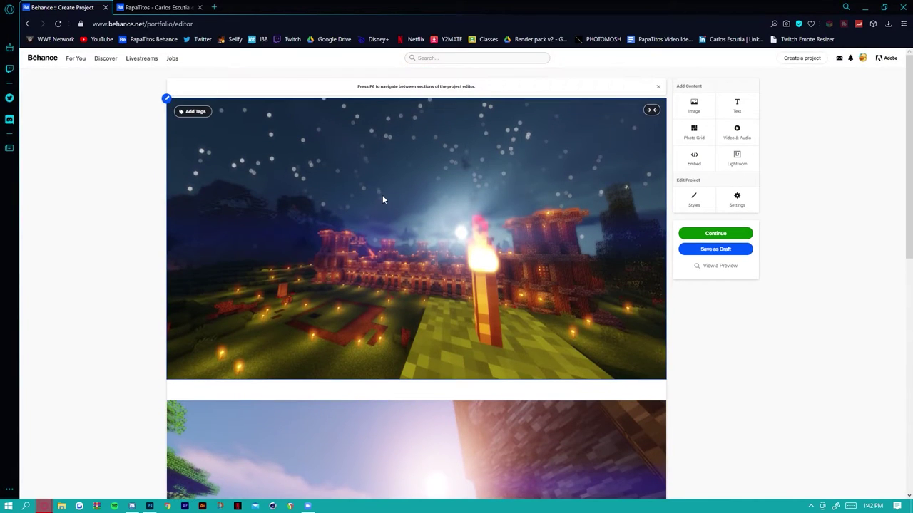
{"action": "mouse_move", "coordinate": [401, 102]}
{"action": "scroll", "coordinate": [323, 257], "scroll_direction": "down", "scroll_amount": 5}
{"action": "scroll", "coordinate": [367, 125], "scroll_direction": "up", "scroll_amount": 4}
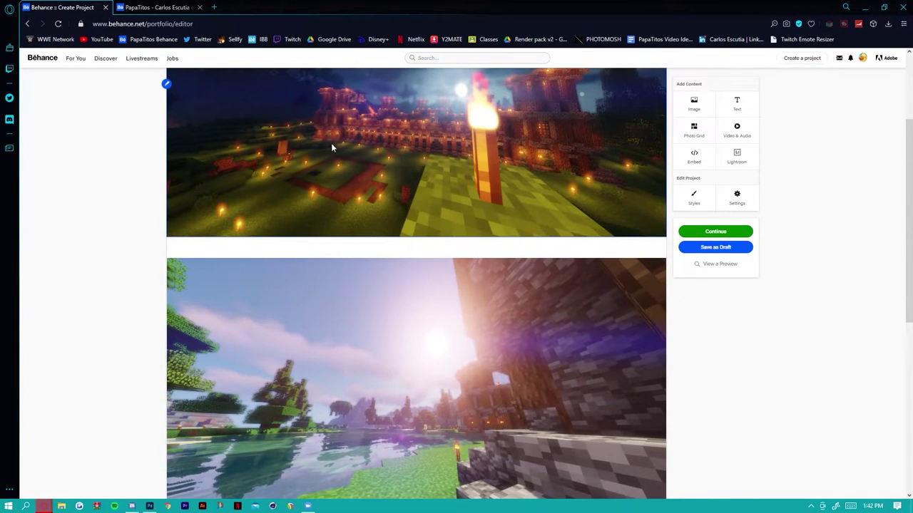
{"action": "scroll", "coordinate": [331, 143], "scroll_direction": "down", "scroll_amount": 4}
{"action": "scroll", "coordinate": [386, 142], "scroll_direction": "up", "scroll_amount": 3}
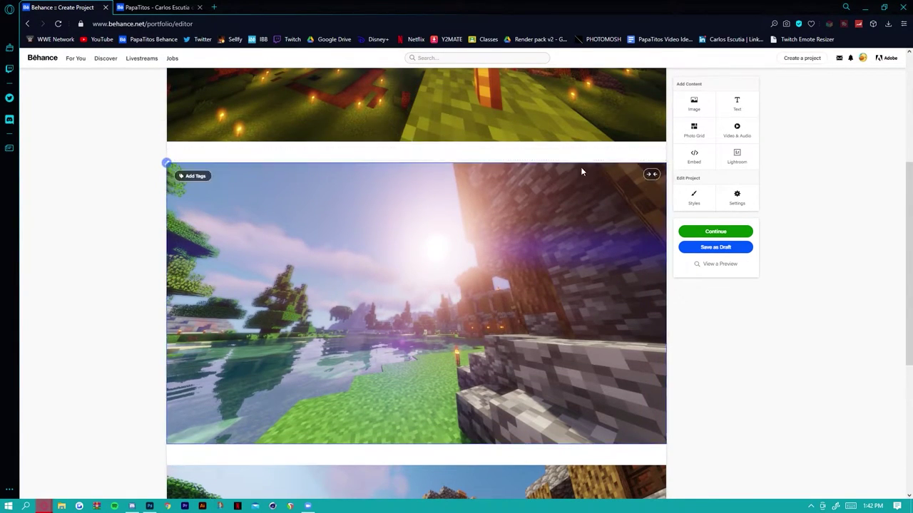
Set the project's content spacing to 0 px and save the project styles.
{"action": "left_click", "coordinate": [697, 197]}
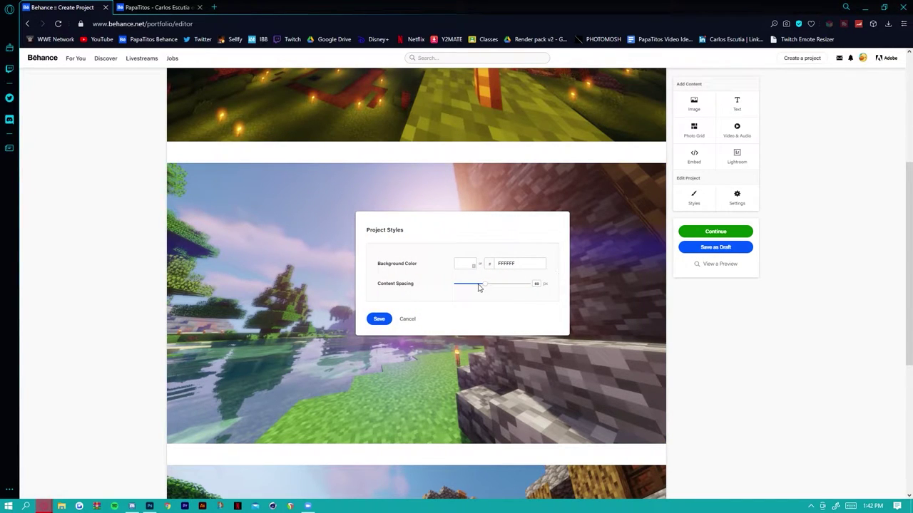
{"action": "left_click_drag", "start_coordinate": [476, 287], "coordinate": [416, 281]}
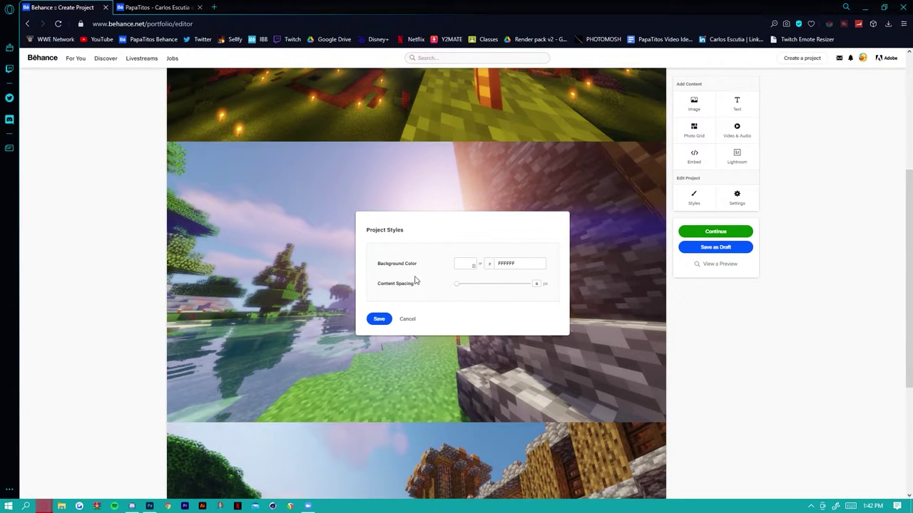
{"action": "left_click", "coordinate": [374, 319]}
Insert a photo grid above the first image and fill it with six Minecraft screenshots and the duck picture.
{"action": "scroll", "coordinate": [385, 157], "scroll_direction": "up", "scroll_amount": 3}
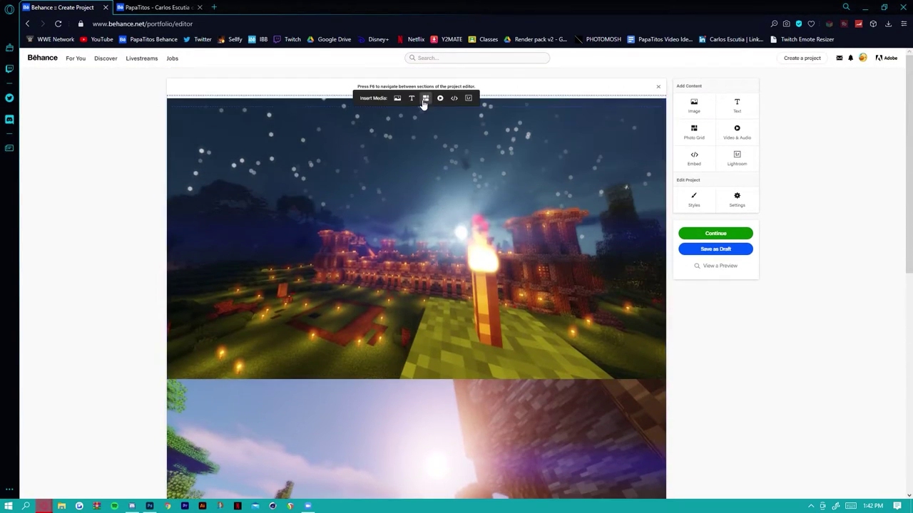
{"action": "left_click", "coordinate": [425, 98]}
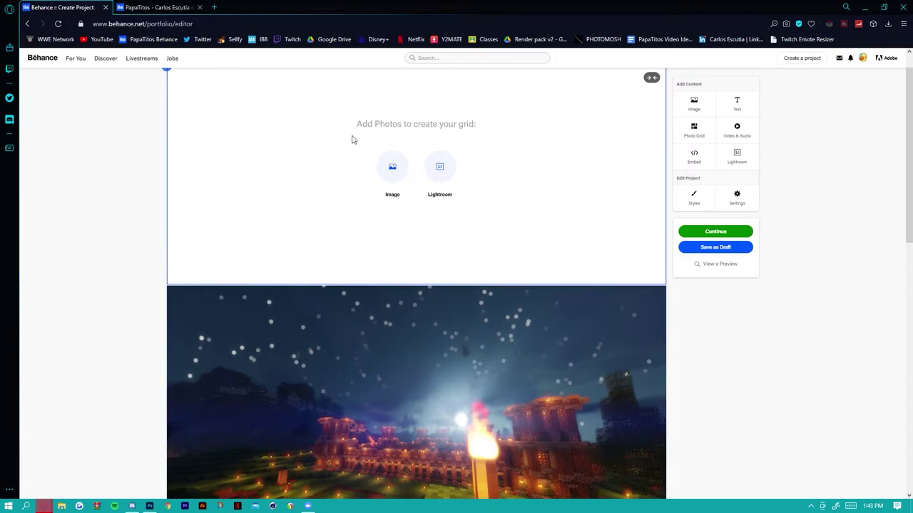
{"action": "left_click", "coordinate": [392, 166]}
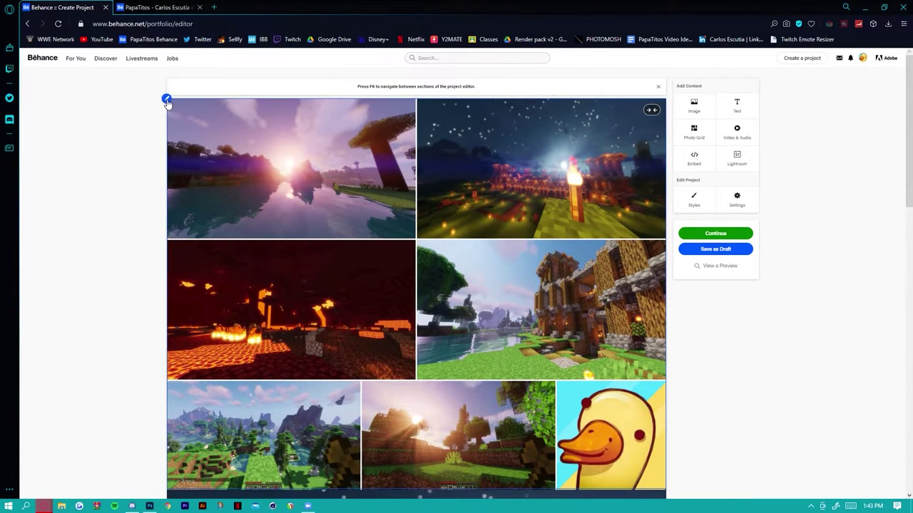
Rearrange the grid so the night torch scene comes first and the duck sits in the middle of the last row.
{"action": "left_click", "coordinate": [166, 99]}
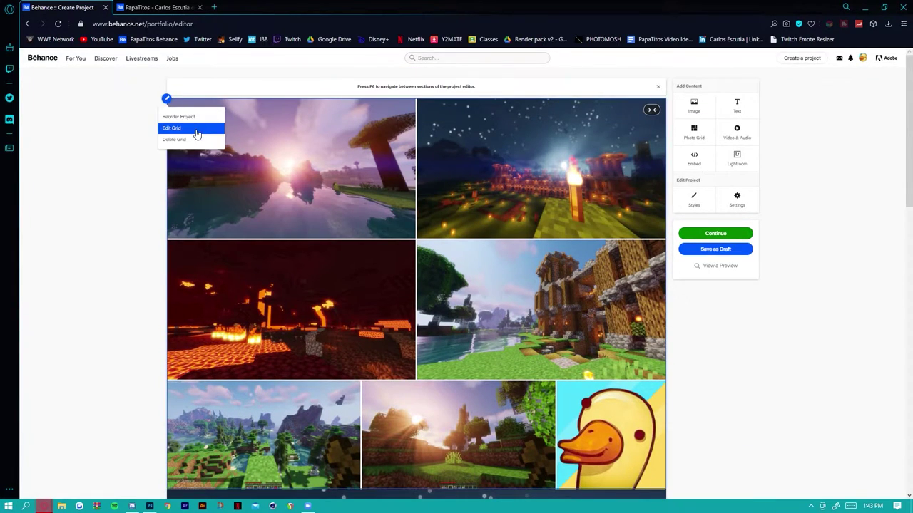
{"action": "left_click", "coordinate": [191, 128]}
{"action": "left_click_drag", "start_coordinate": [292, 199], "coordinate": [418, 453]}
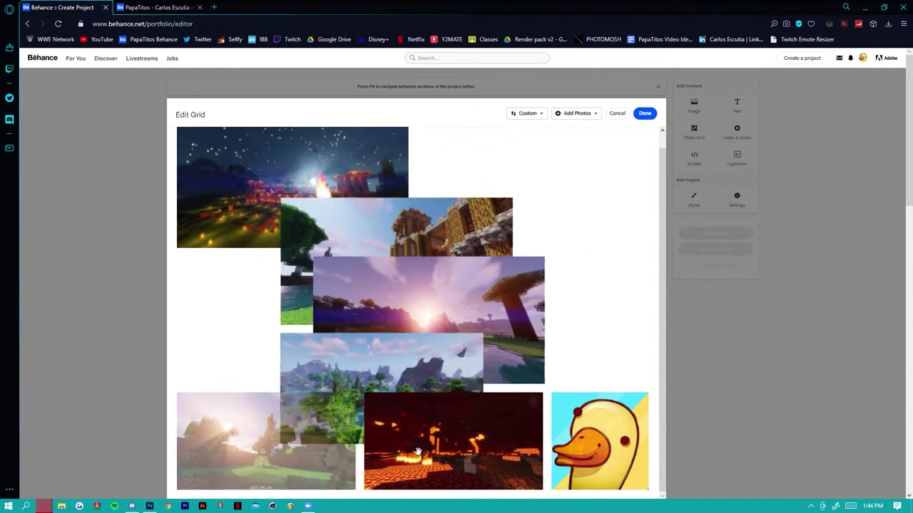
{"action": "left_click_drag", "start_coordinate": [599, 442], "coordinate": [372, 437]}
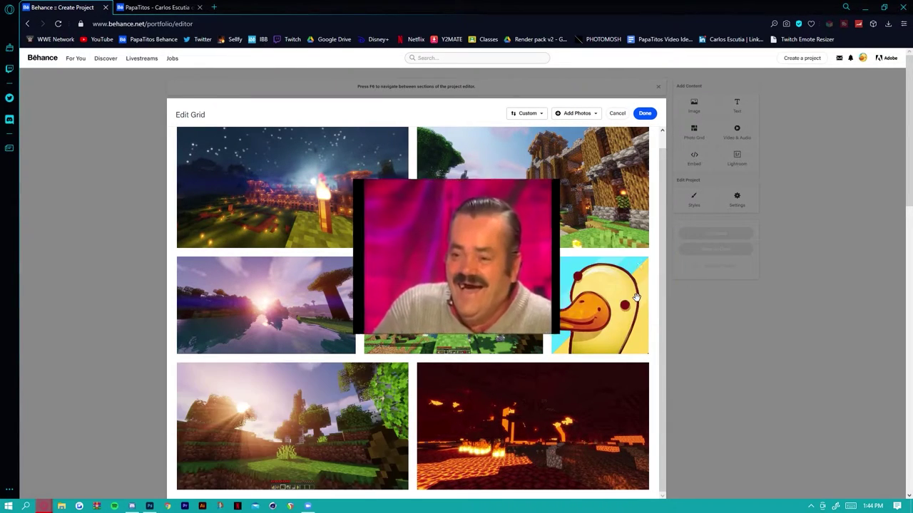
{"action": "left_click_drag", "start_coordinate": [239, 438], "coordinate": [399, 236]}
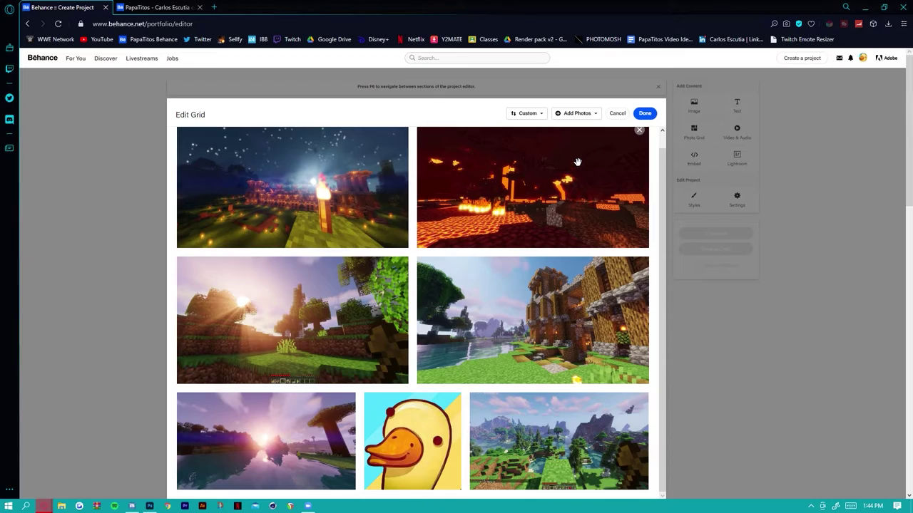
{"action": "left_click_drag", "start_coordinate": [384, 211], "coordinate": [266, 440]}
{"action": "left_click", "coordinate": [644, 113]}
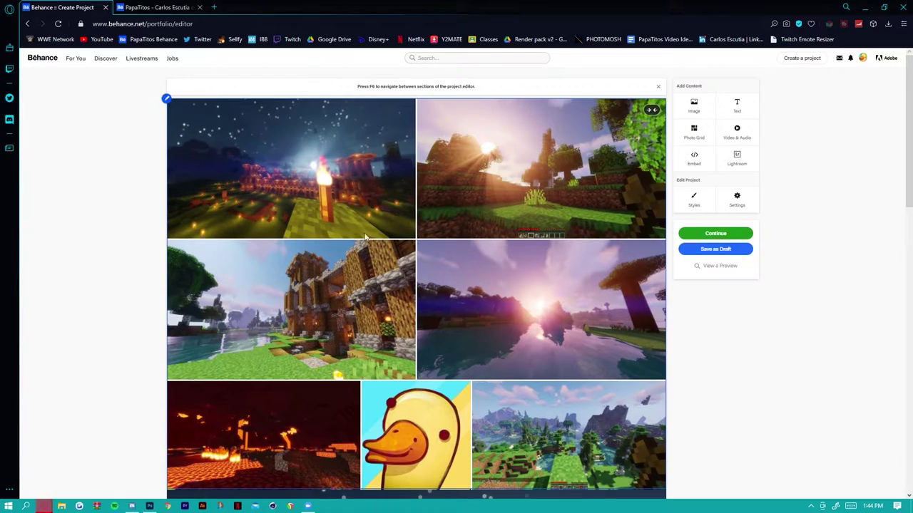
{"action": "scroll", "coordinate": [363, 157], "scroll_direction": "down", "scroll_amount": 5}
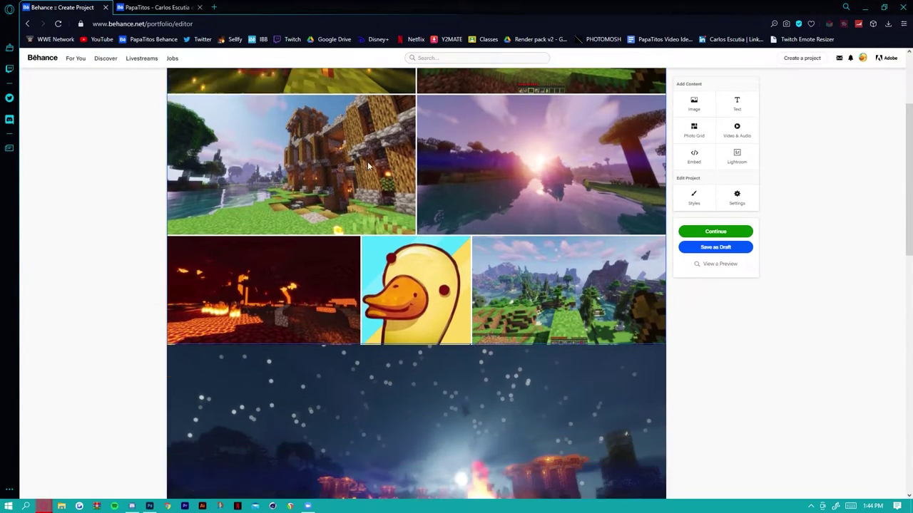
{"action": "scroll", "coordinate": [357, 148], "scroll_direction": "up", "scroll_amount": 4}
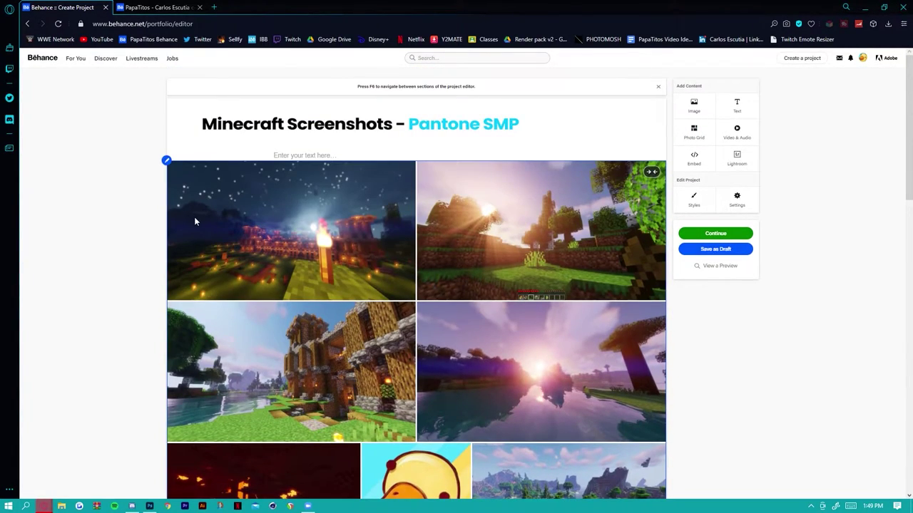
Enter "Pantone SMP" in the empty text block between the title image and the photo grid.
{"action": "left_click", "coordinate": [271, 152]}
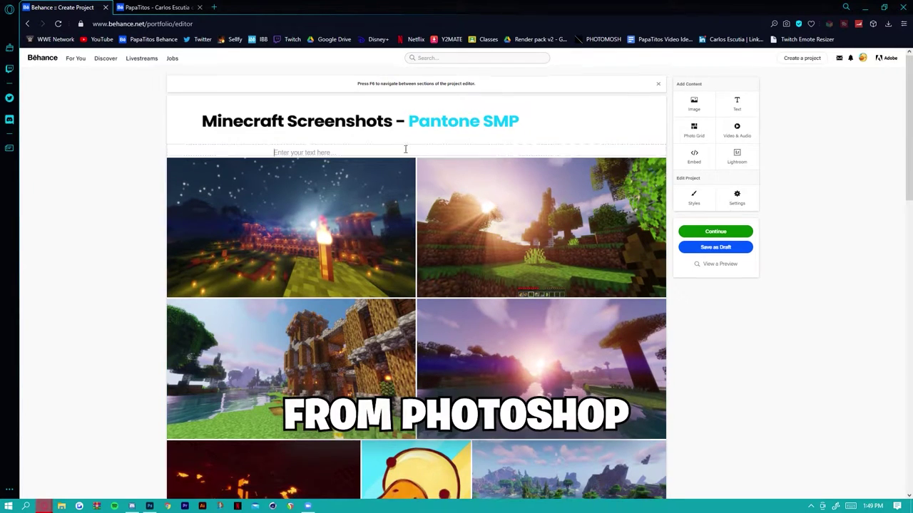
{"action": "scroll", "coordinate": [298, 117], "scroll_direction": "down", "scroll_amount": 1}
{"action": "scroll", "coordinate": [293, 140], "scroll_direction": "up", "scroll_amount": 1}
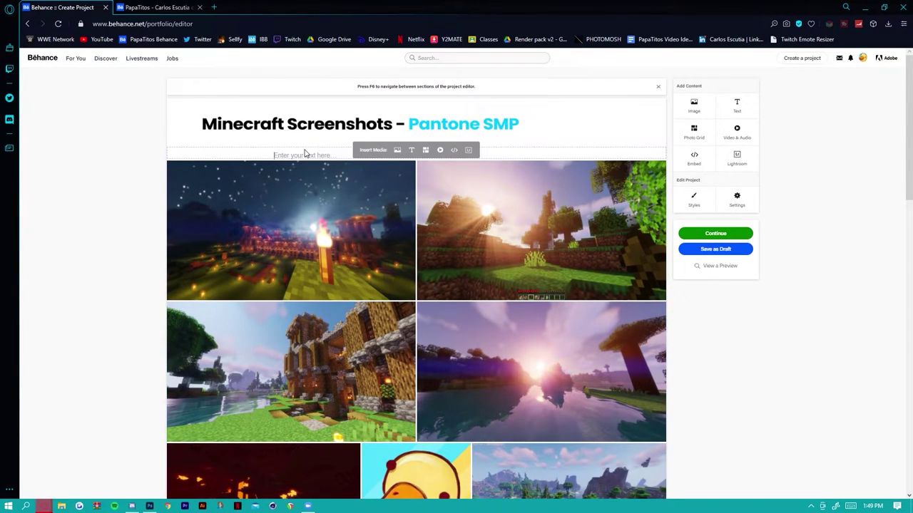
{"action": "type", "text": "Pantone SMP"}
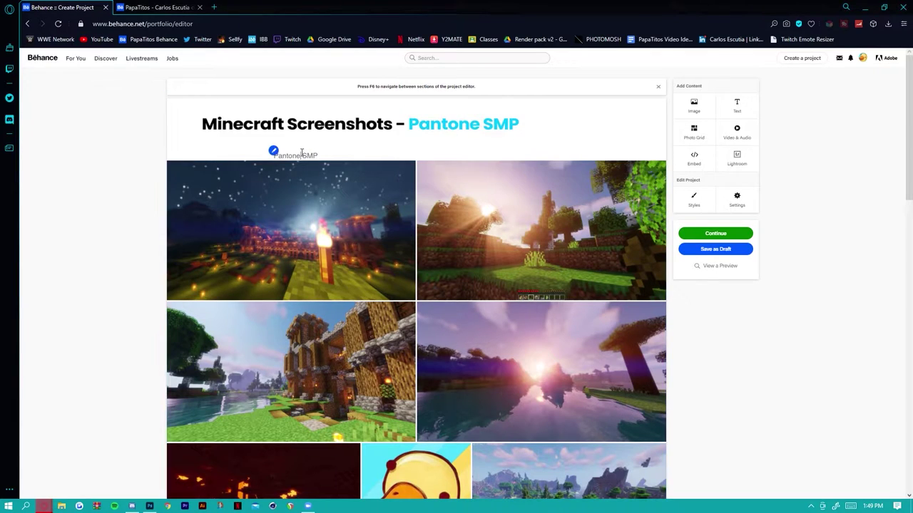
Format the "Pantone SMP" text above the photo grid as red, bold, size 31 in the Arial Black font.
{"action": "triple_click", "coordinate": [308, 154]}
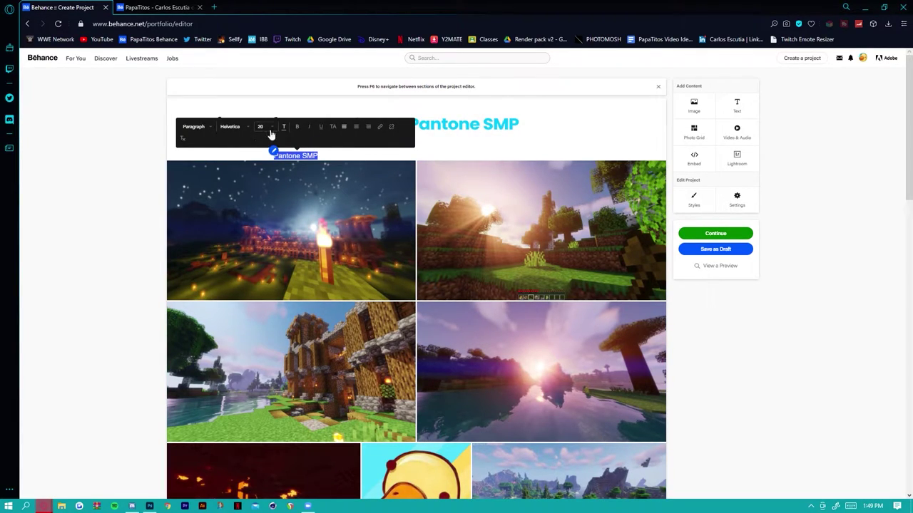
{"action": "left_click", "coordinate": [271, 128]}
{"action": "left_click", "coordinate": [271, 200]}
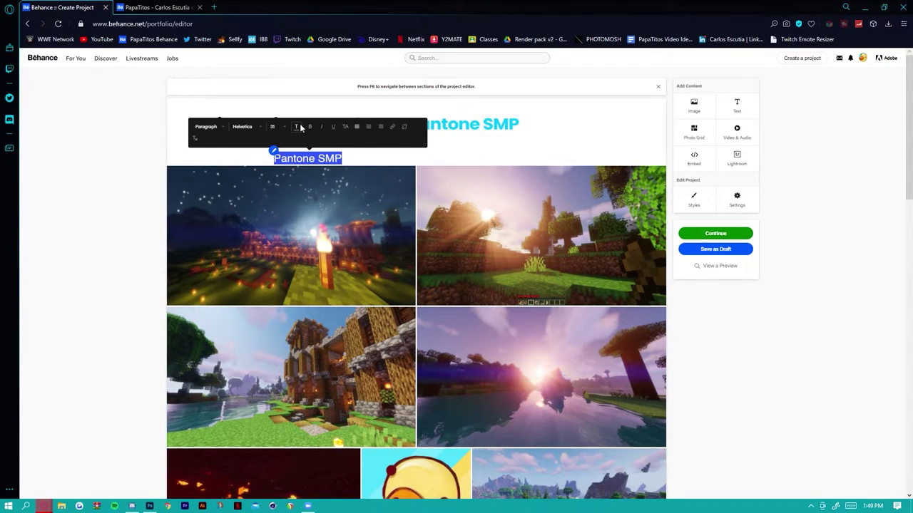
{"action": "left_click", "coordinate": [297, 126]}
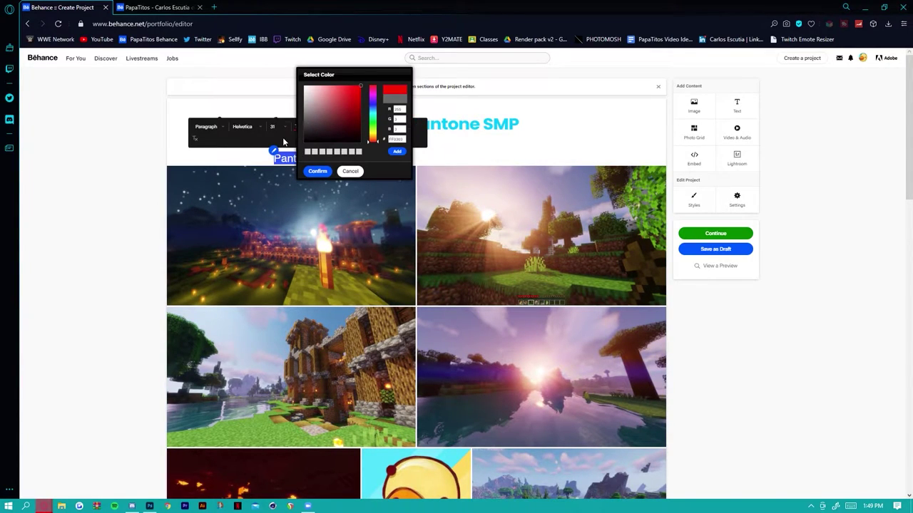
{"action": "left_click", "coordinate": [283, 142]}
{"action": "left_click", "coordinate": [242, 127]}
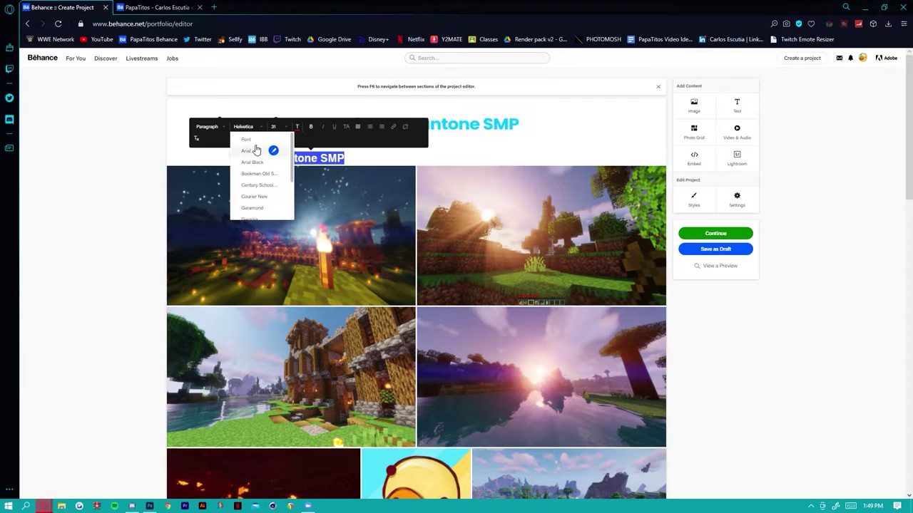
{"action": "left_click", "coordinate": [256, 150]}
{"action": "left_click", "coordinate": [440, 183]}
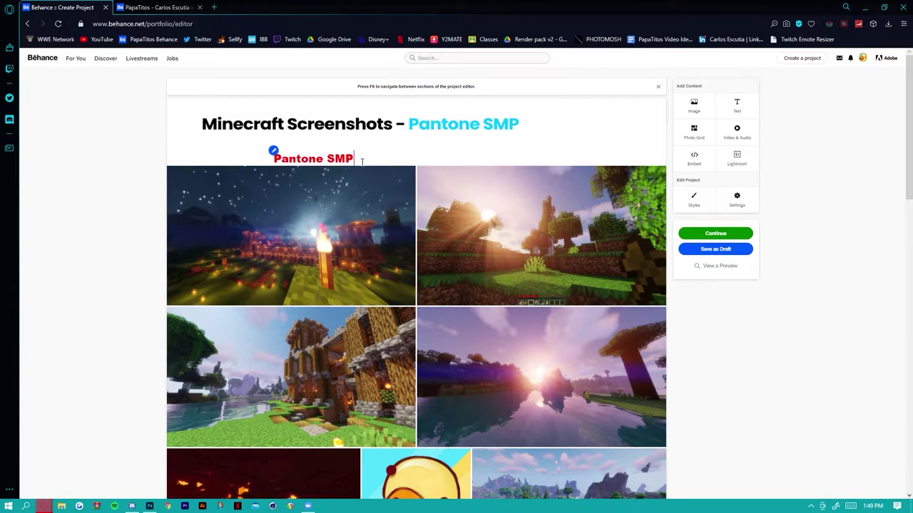
{"action": "triple_click", "coordinate": [310, 160]}
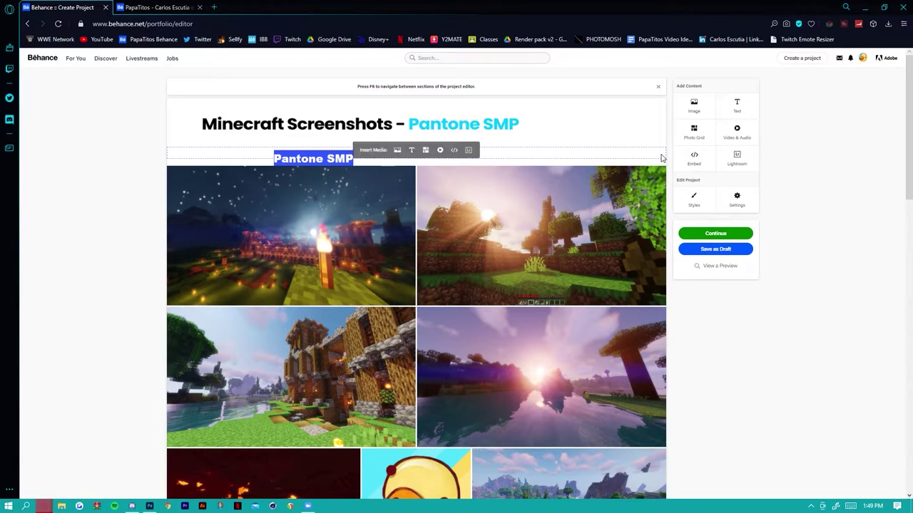
{"action": "left_click", "coordinate": [697, 163]}
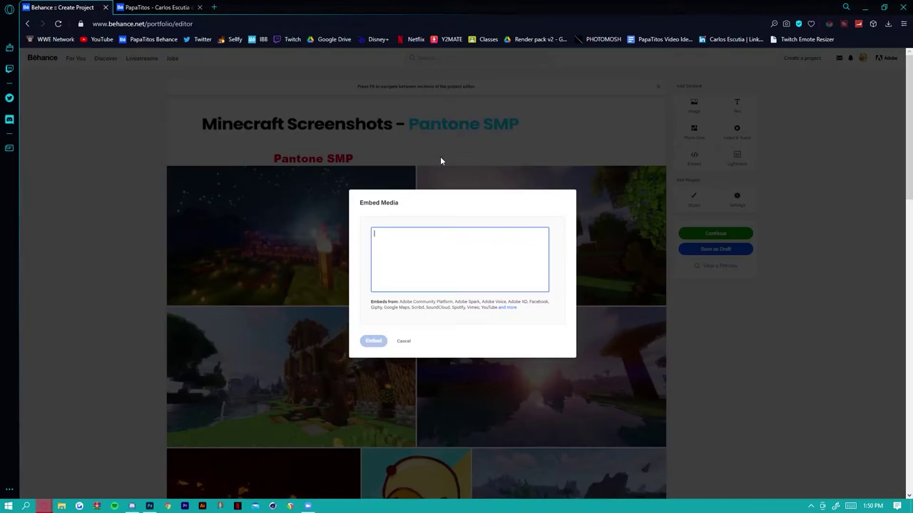
{"action": "left_click", "coordinate": [442, 159]}
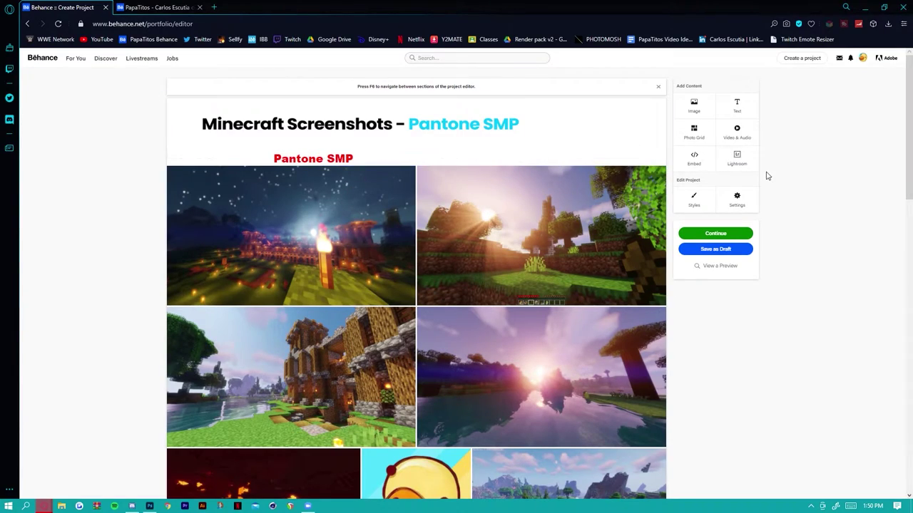
{"action": "left_click", "coordinate": [693, 200]}
{"action": "key", "text": "Escape"}
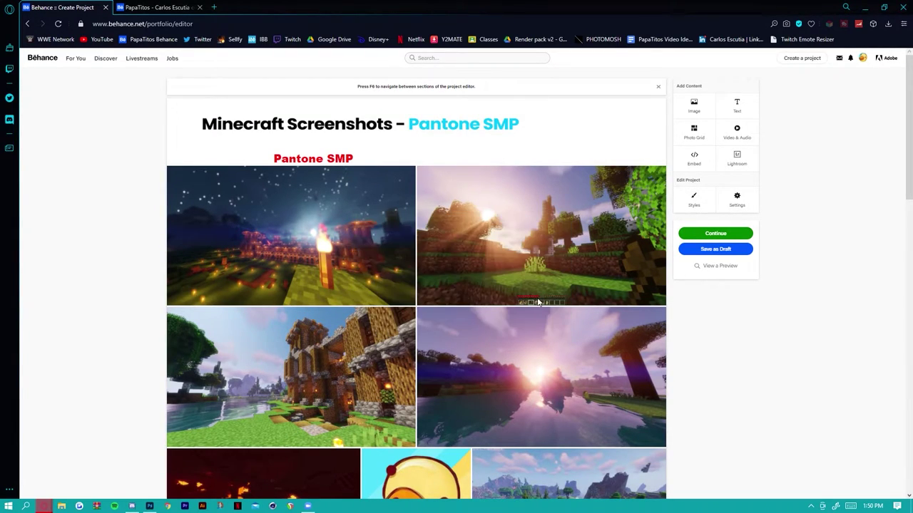
Continue to the publishing details, title the project "Pantone SMP" and add the tags "pantone" and "minecraft".
{"action": "left_click", "coordinate": [716, 234]}
{"action": "type", "text": "Pantone SMP"}
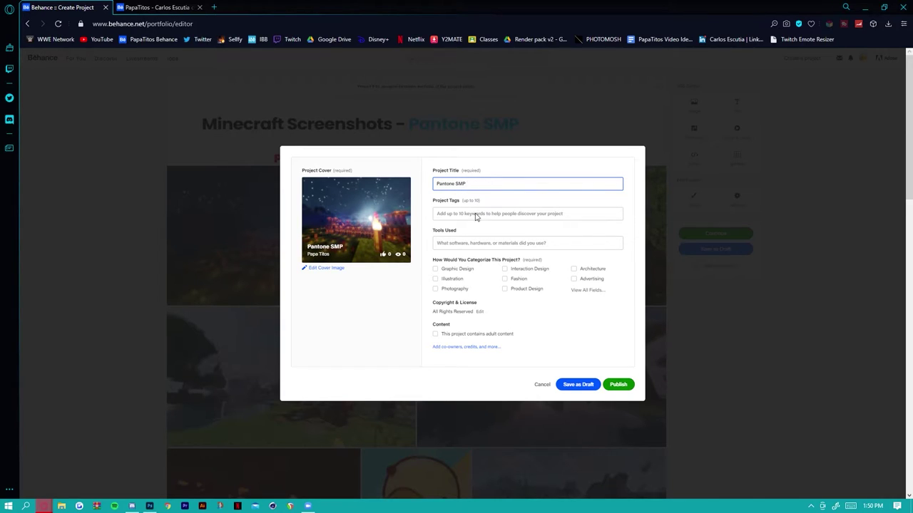
{"action": "left_click", "coordinate": [474, 213]}
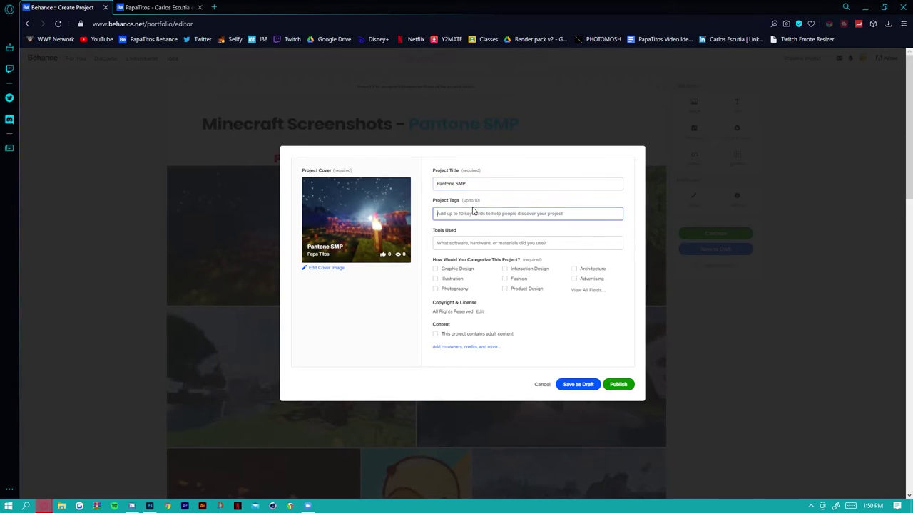
{"action": "type", "text": "pantone"}
{"action": "key", "text": "Return"}
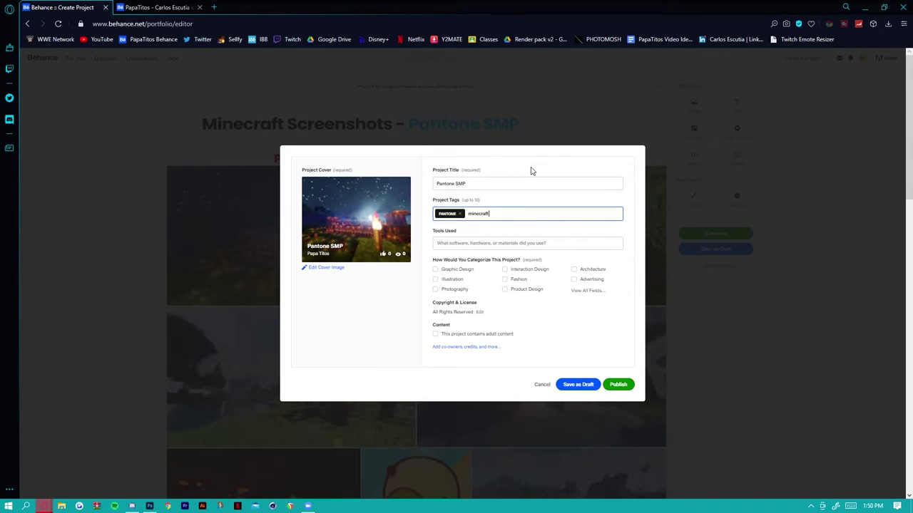
{"action": "key", "text": "Return"}
Add Adobe Photoshop as the tool used and categorize the project as Graphic Design.
{"action": "left_click", "coordinate": [477, 243]}
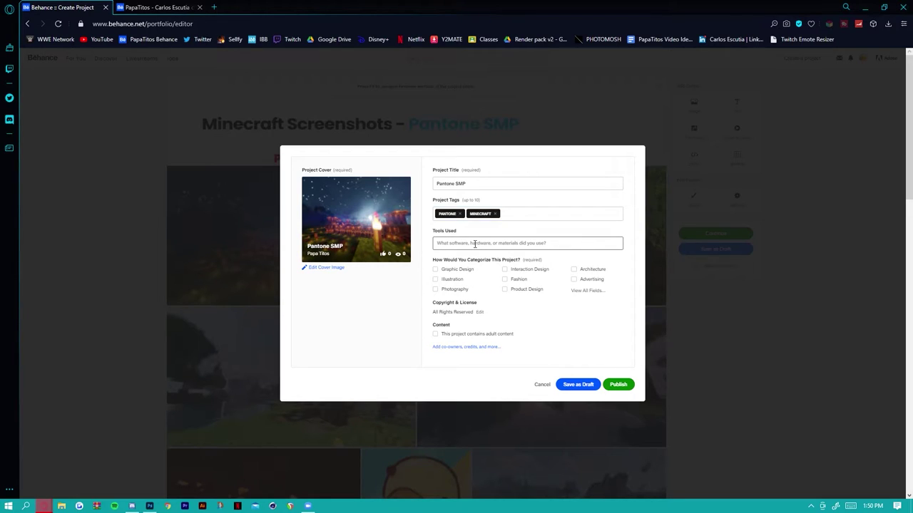
{"action": "type", "text": "adobe"}
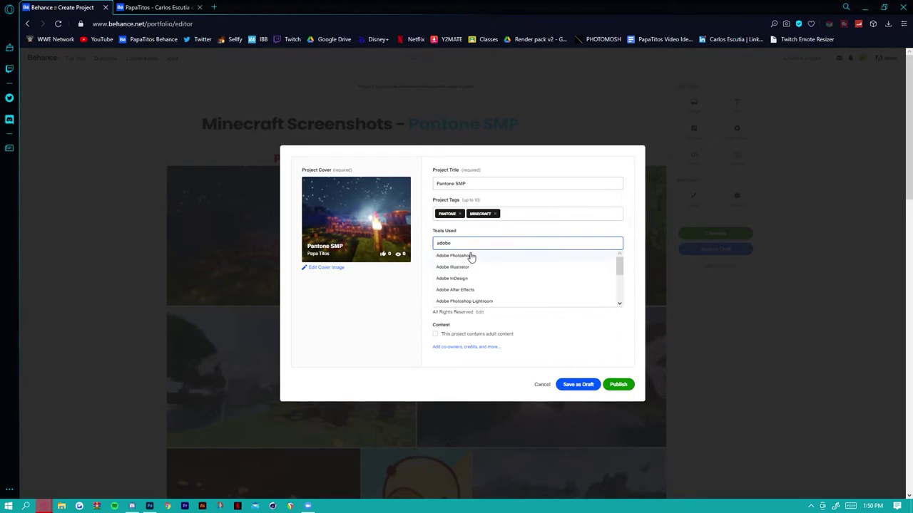
{"action": "left_click", "coordinate": [470, 256]}
{"action": "left_click", "coordinate": [470, 274]}
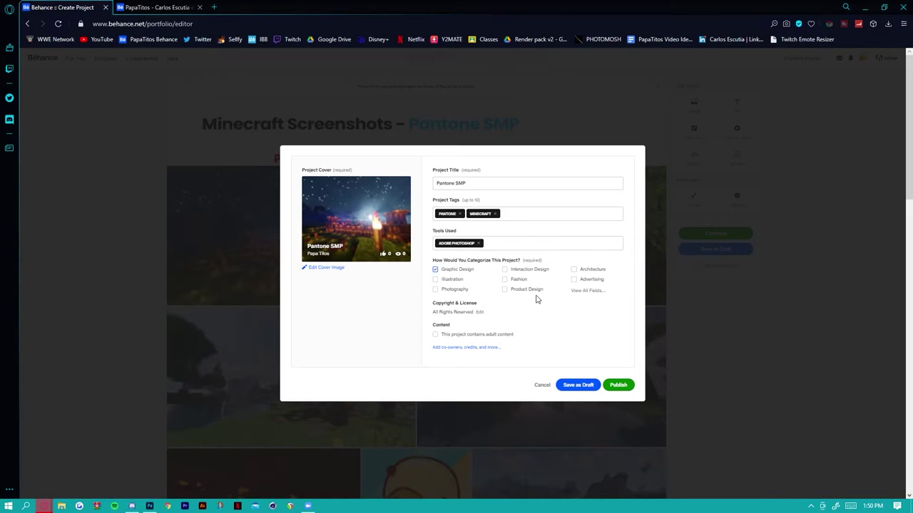
{"action": "left_click", "coordinate": [452, 348]}
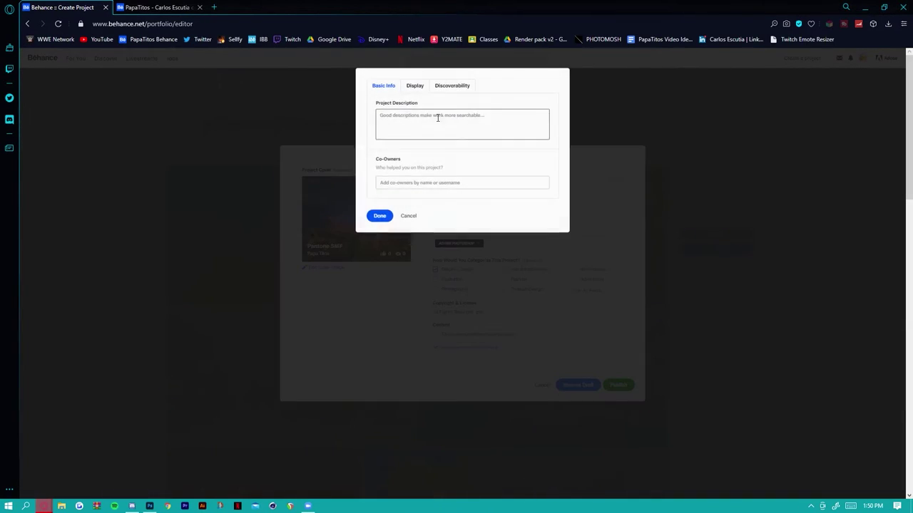
{"action": "left_click", "coordinate": [404, 91]}
{"action": "left_click", "coordinate": [383, 86]}
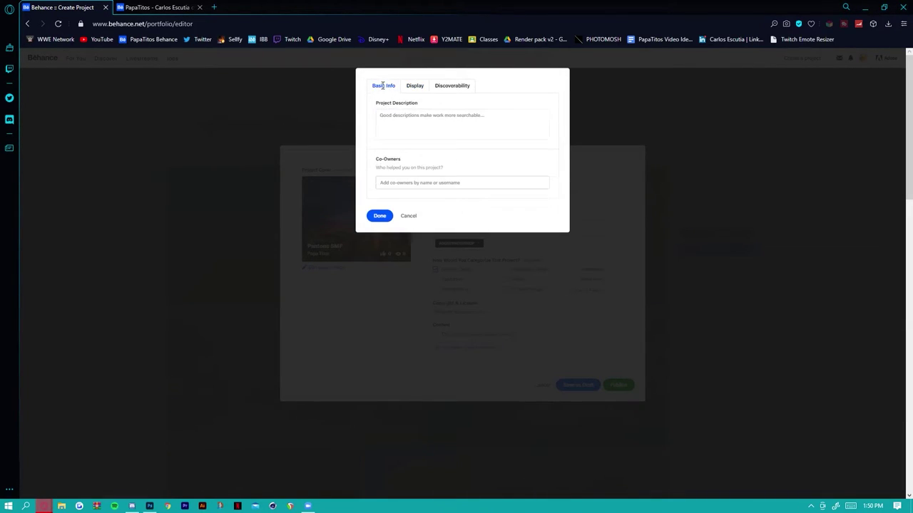
{"action": "left_click", "coordinate": [415, 86]}
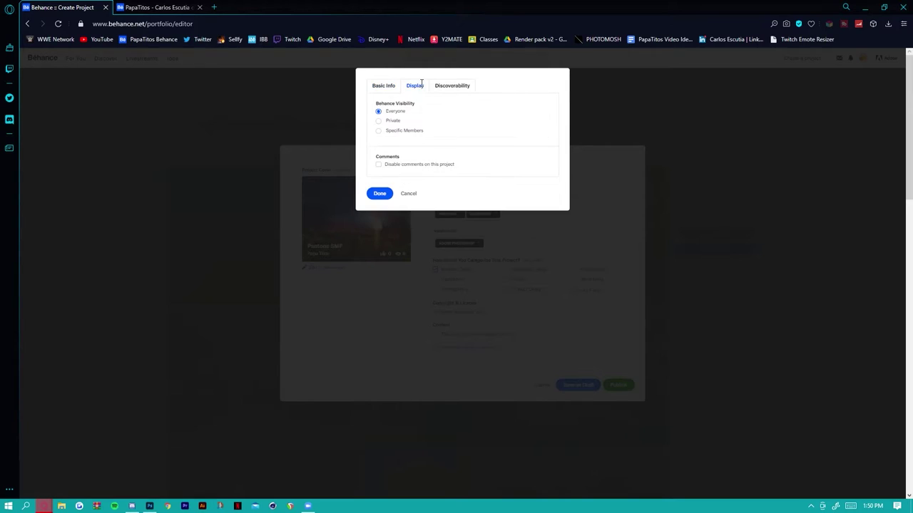
{"action": "left_click", "coordinate": [392, 130]}
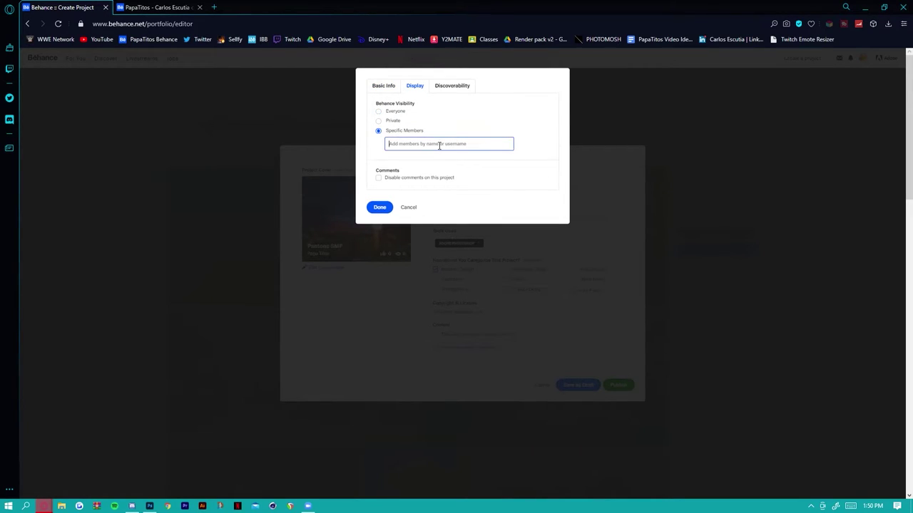
{"action": "type", "text": "papatitos"}
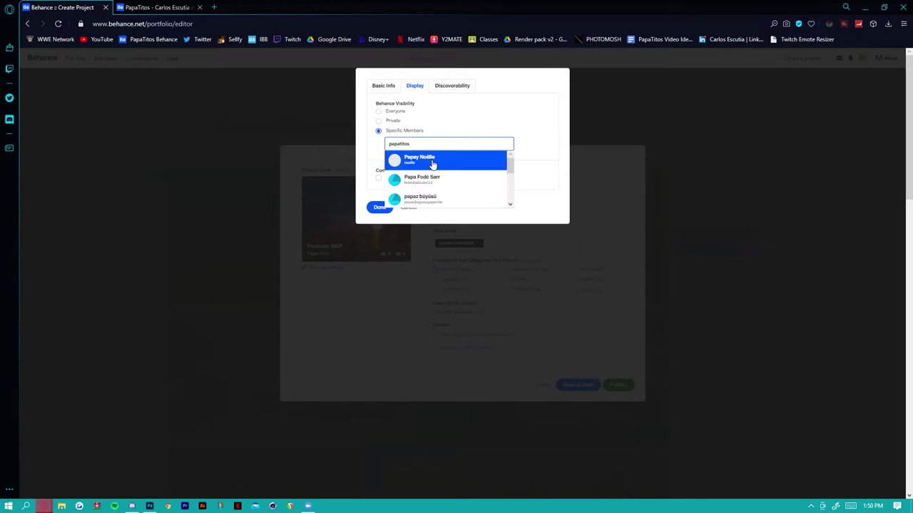
{"action": "left_click", "coordinate": [435, 164]}
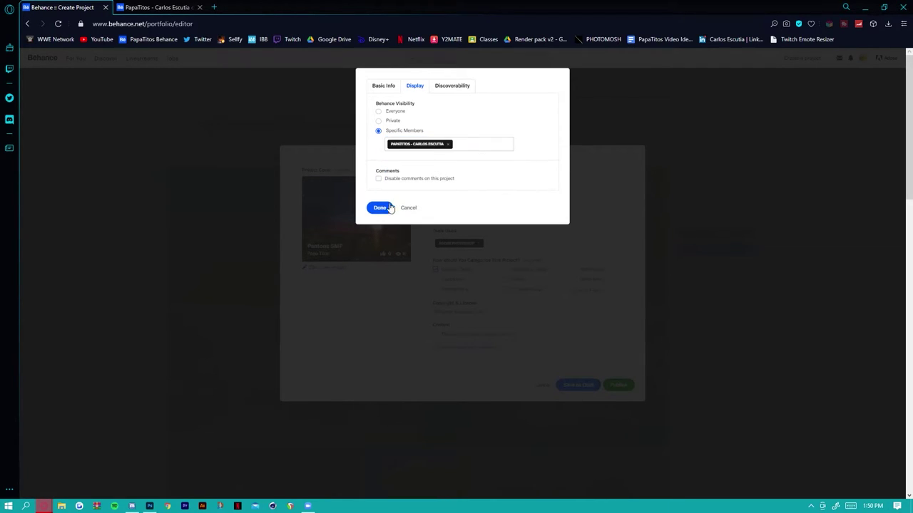
{"action": "left_click", "coordinate": [378, 207]}
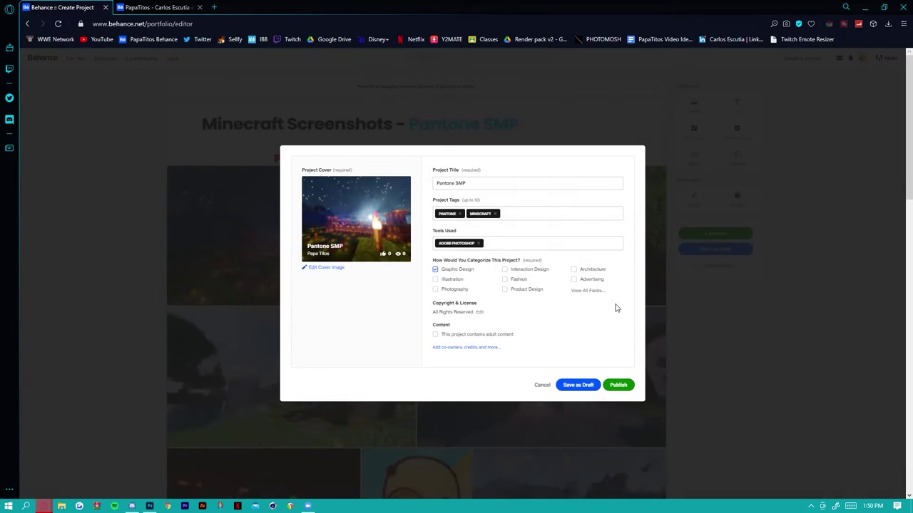
{"action": "left_click", "coordinate": [616, 385]}
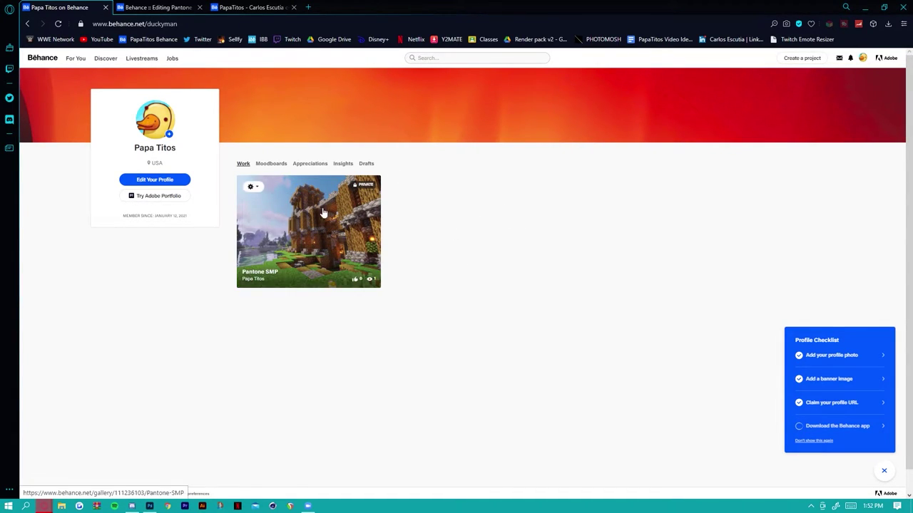
Look over the existing PapaTitos profile, examining its sidebar information and project covers.
{"action": "left_click", "coordinate": [249, 7]}
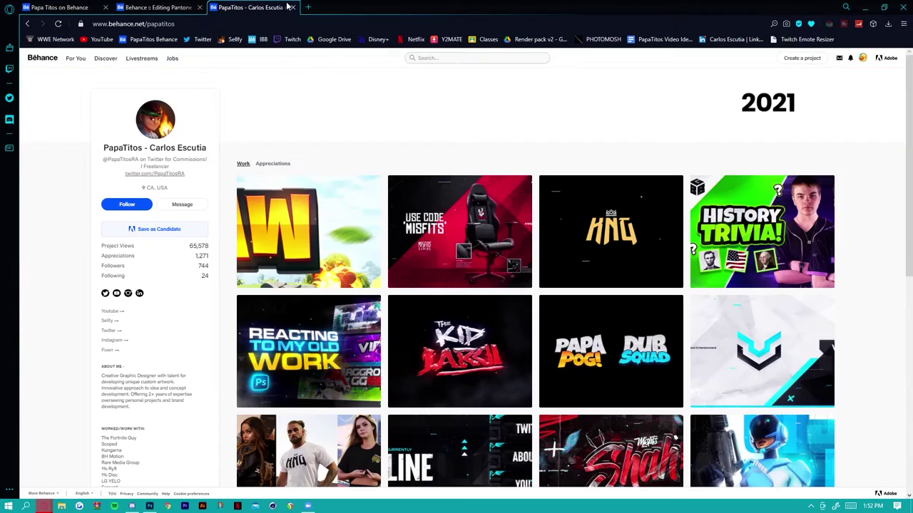
{"action": "scroll", "coordinate": [462, 184], "scroll_direction": "down", "scroll_amount": 2}
{"action": "scroll", "coordinate": [462, 184], "scroll_direction": "down", "scroll_amount": 2}
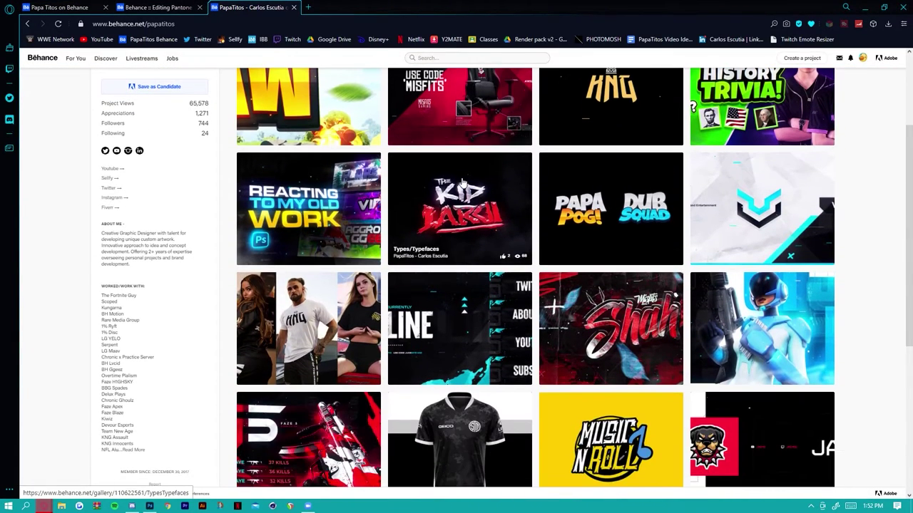
{"action": "scroll", "coordinate": [322, 182], "scroll_direction": "up", "scroll_amount": 2}
{"action": "scroll", "coordinate": [322, 182], "scroll_direction": "up", "scroll_amount": 1}
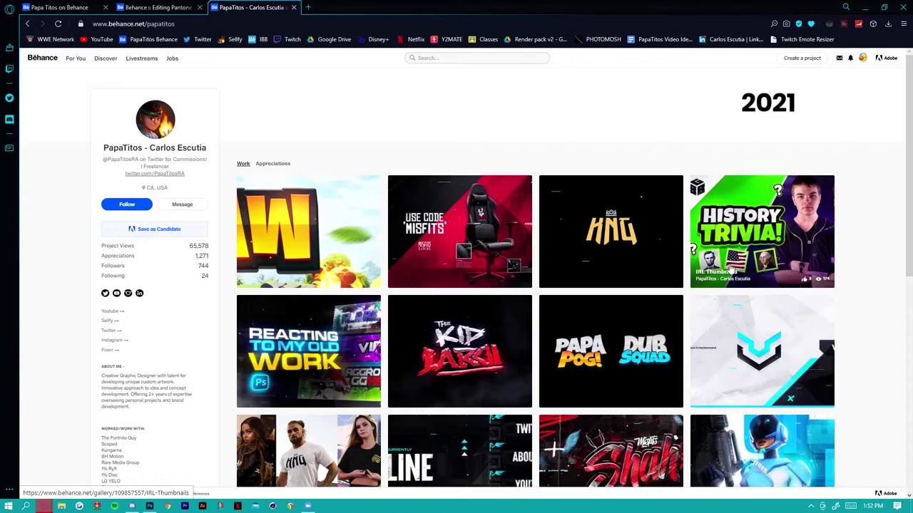
{"action": "scroll", "coordinate": [802, 191], "scroll_direction": "down", "scroll_amount": 1}
{"action": "scroll", "coordinate": [794, 205], "scroll_direction": "up", "scroll_amount": 1}
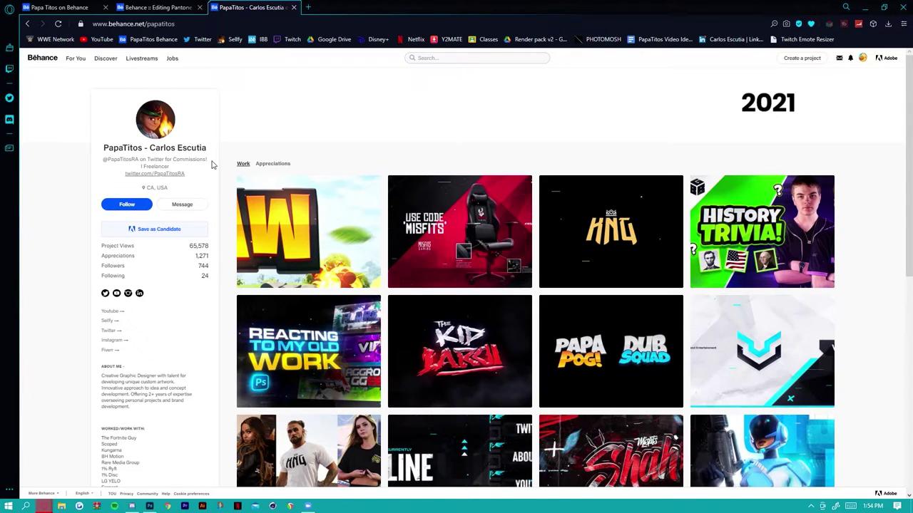
Appreciate the Fortnite Work project on the PapaTitos profile, follow its creator and close the project.
{"action": "left_click", "coordinate": [349, 184]}
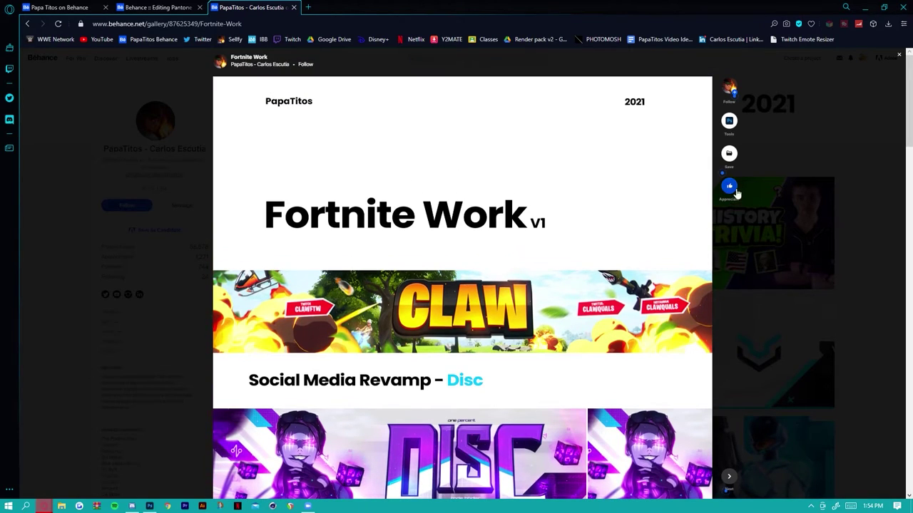
{"action": "left_click", "coordinate": [734, 191]}
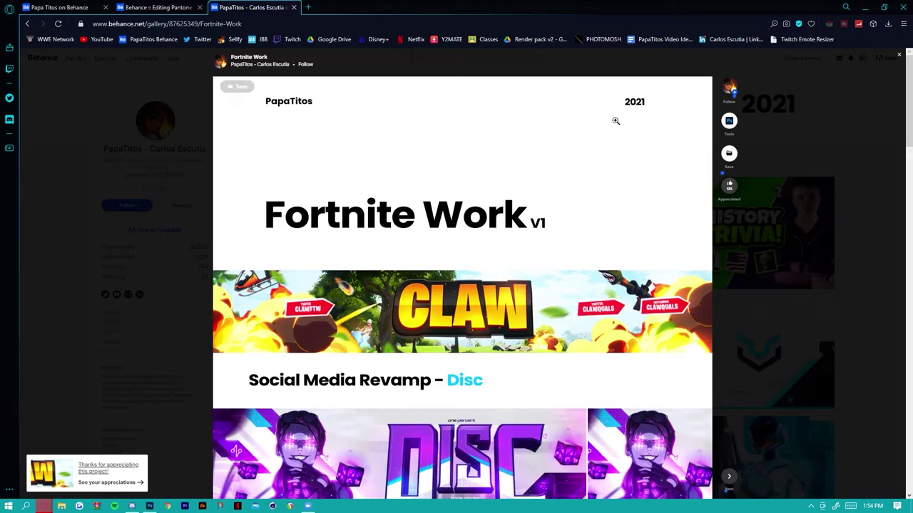
{"action": "mouse_move", "coordinate": [728, 121]}
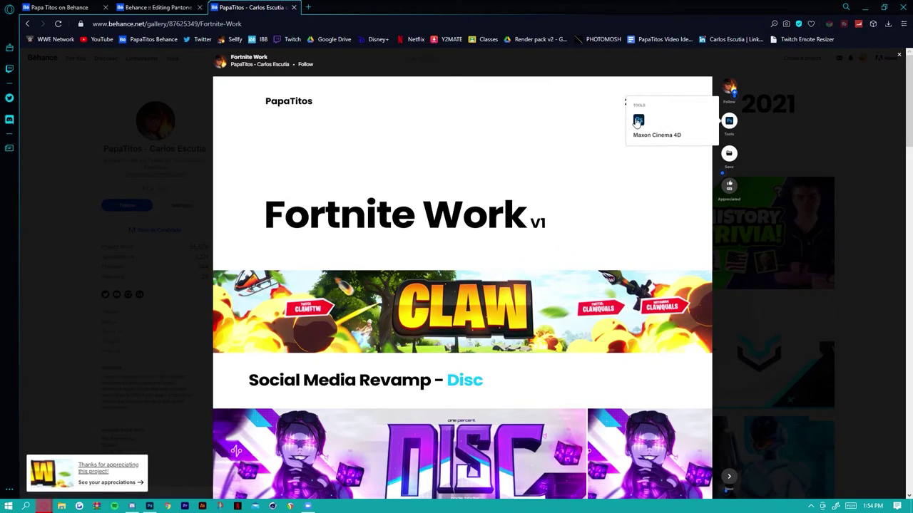
{"action": "left_click", "coordinate": [731, 91]}
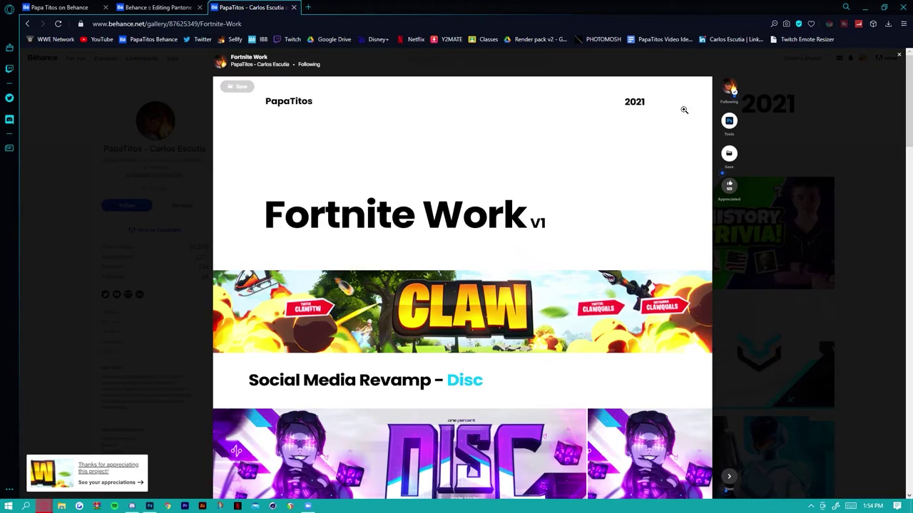
{"action": "left_click", "coordinate": [176, 94]}
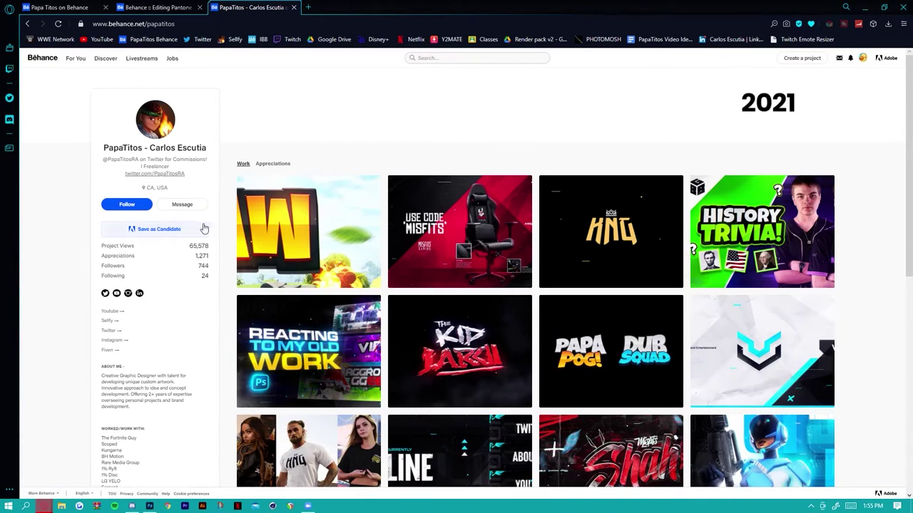
{"action": "left_click", "coordinate": [183, 207]}
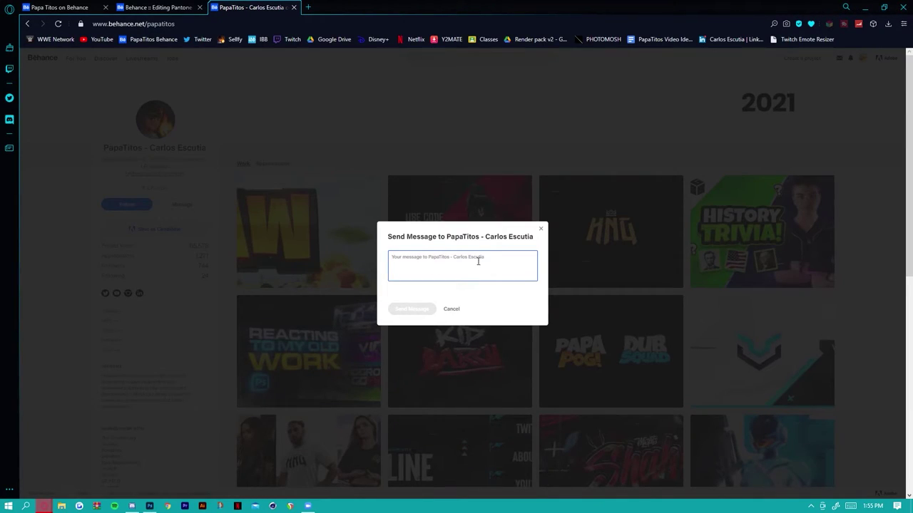
{"action": "type", "text": "Hello I want to buy"}
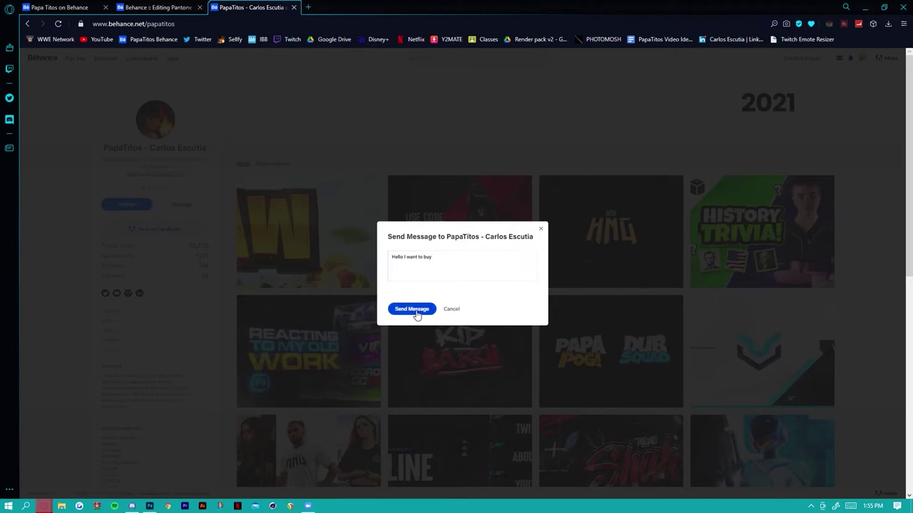
{"action": "left_click", "coordinate": [417, 311]}
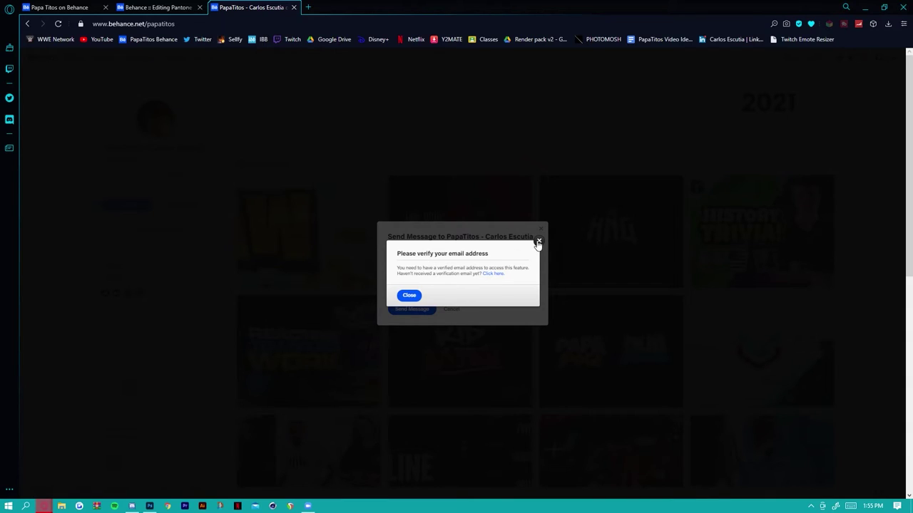
Close the e-mail verification notice and message dialog, and look over the PapaTitos profile's links, About Me text and client list.
{"action": "left_click", "coordinate": [538, 241]}
{"action": "left_click", "coordinate": [540, 228]}
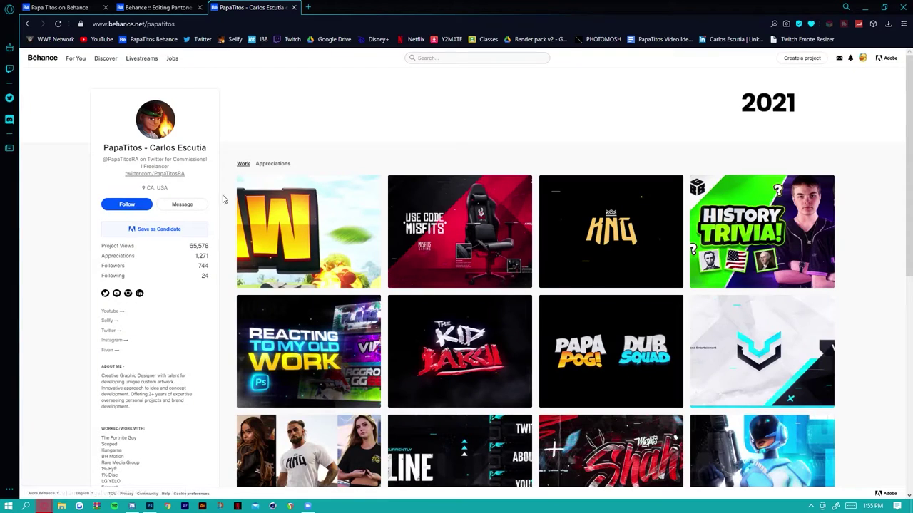
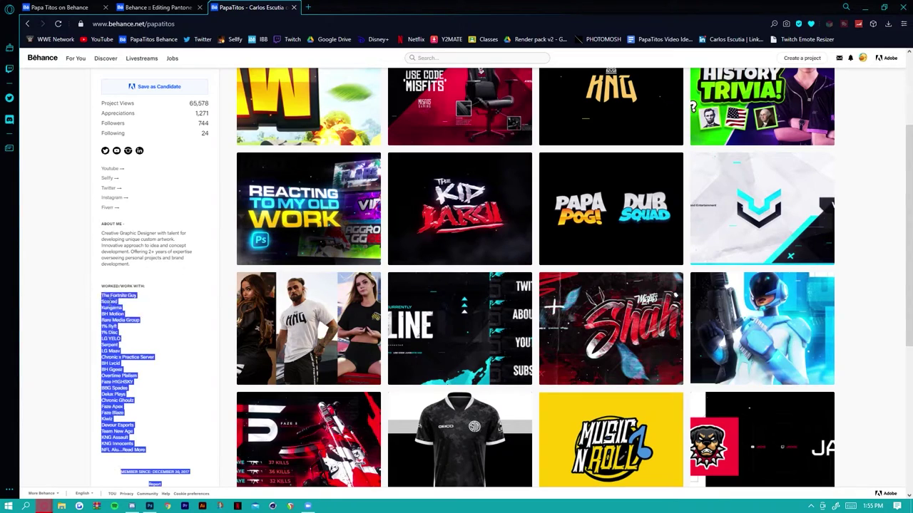
{"action": "left_click", "coordinate": [173, 286]}
{"action": "scroll", "coordinate": [162, 314], "scroll_direction": "down", "scroll_amount": 3}
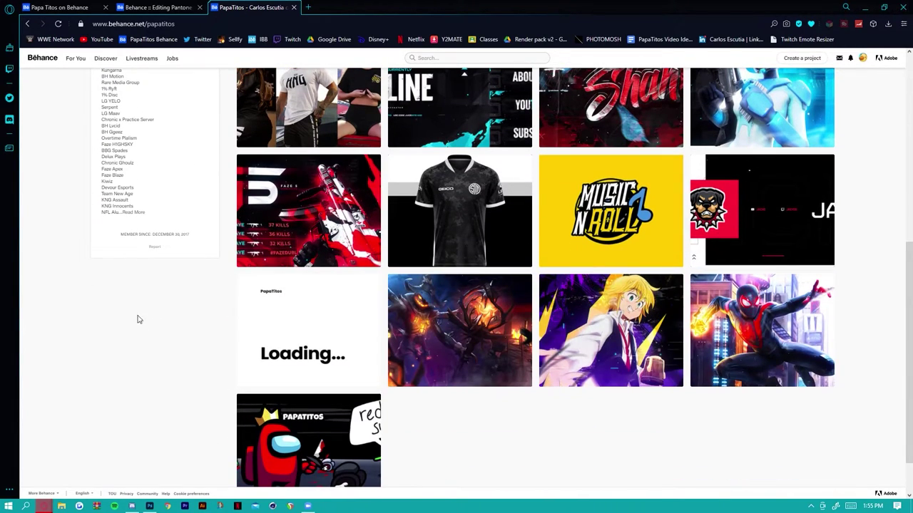
{"action": "scroll", "coordinate": [187, 236], "scroll_direction": "up", "scroll_amount": 4}
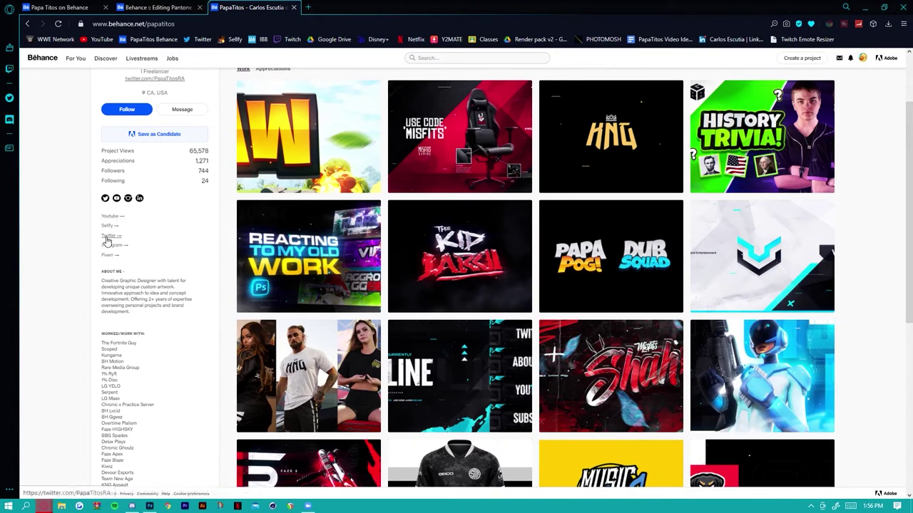
Open the new account's profile editor and set the first name to PapaTitos and the last name to Designs.
{"action": "left_click", "coordinate": [61, 8]}
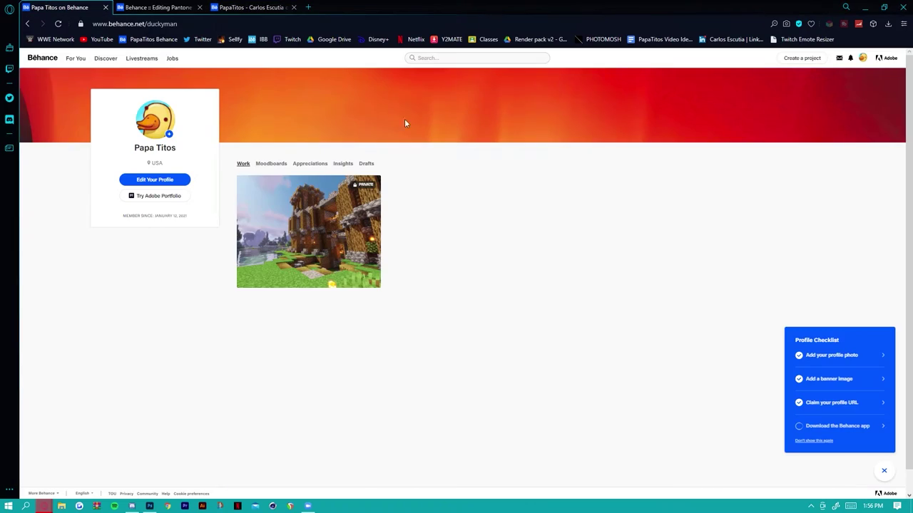
{"action": "left_click", "coordinate": [161, 182]}
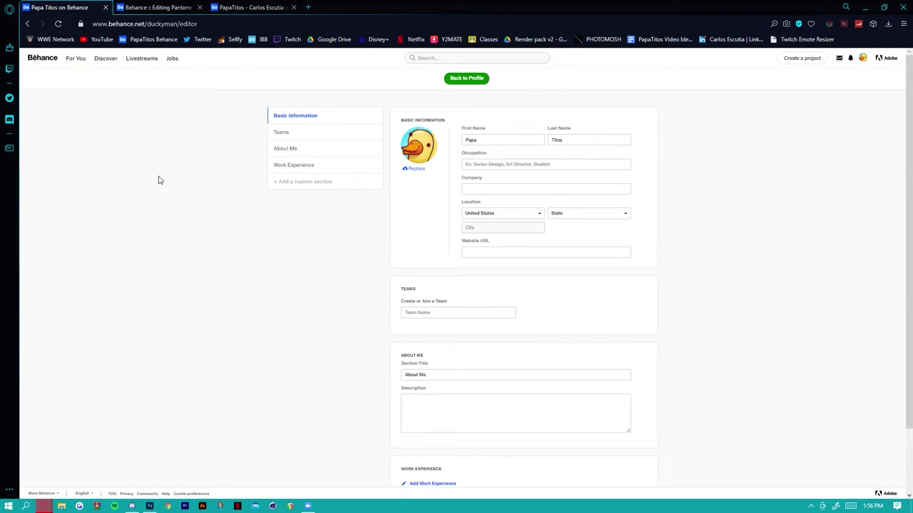
{"action": "left_click", "coordinate": [518, 138]}
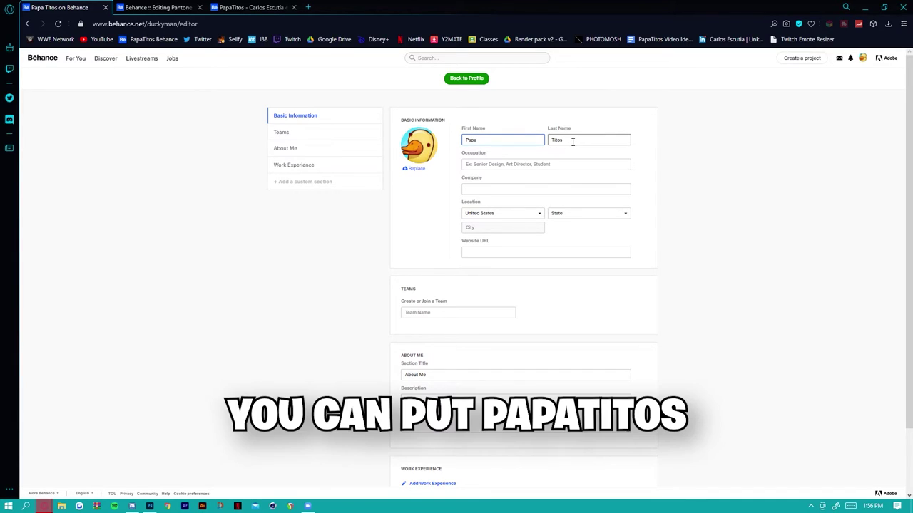
{"action": "type", "text": "Tito"}
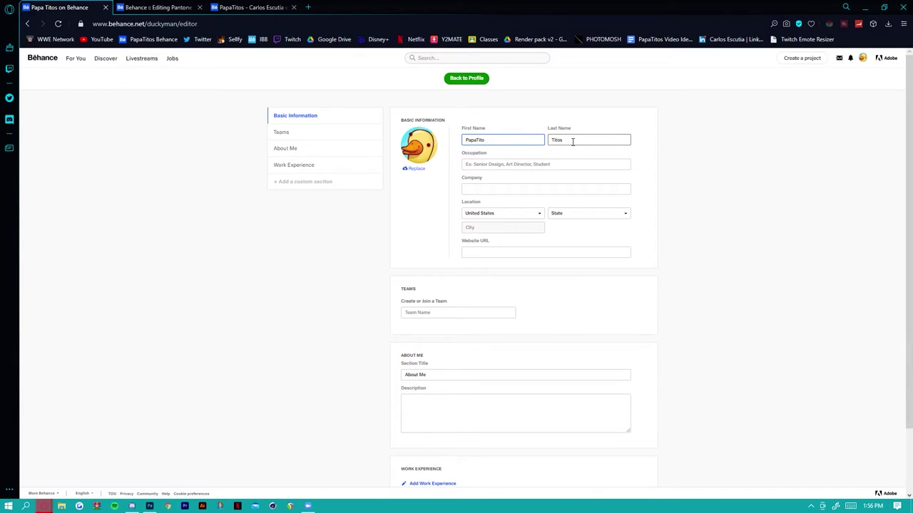
{"action": "type", "text": "dss"}
{"action": "double_click", "coordinate": [591, 143]}
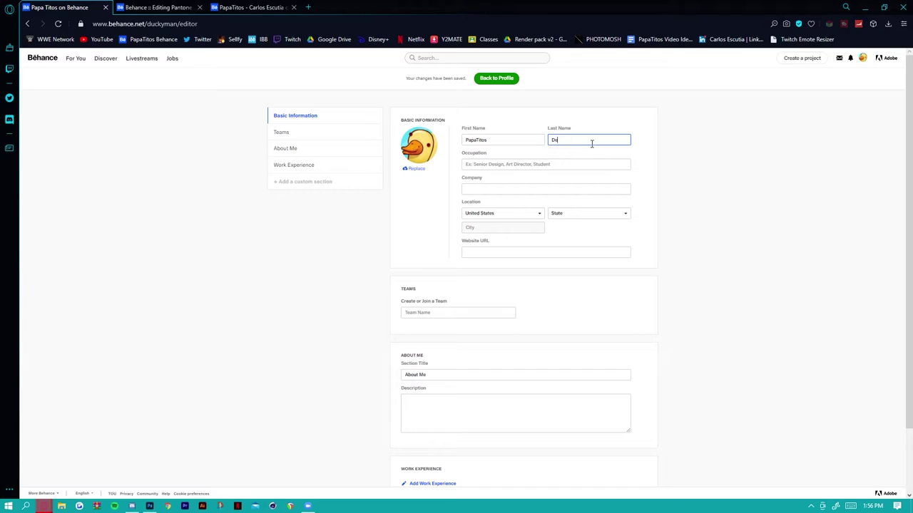
Set the profile's occupation to Graphic Designer, leaving the company and location fields as they are.
{"action": "left_click", "coordinate": [517, 163]}
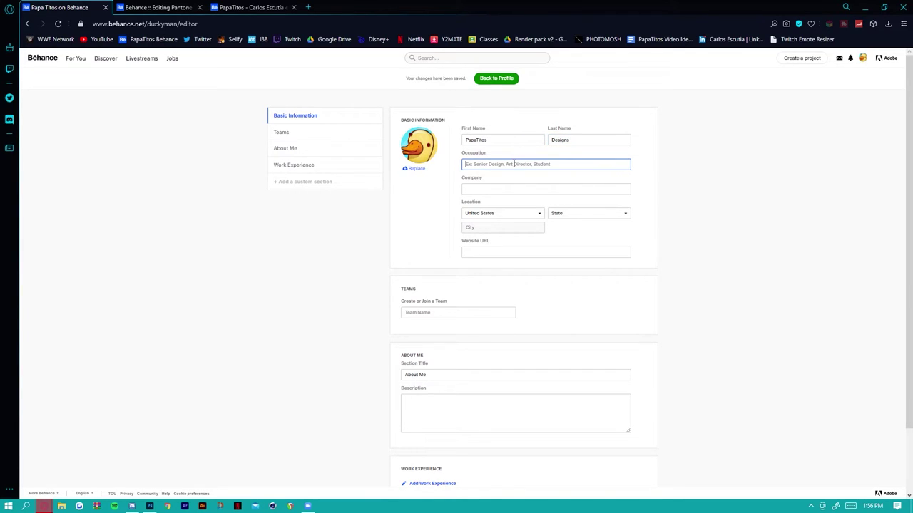
{"action": "type", "text": "Graphic Designer"}
{"action": "left_click", "coordinate": [518, 189]}
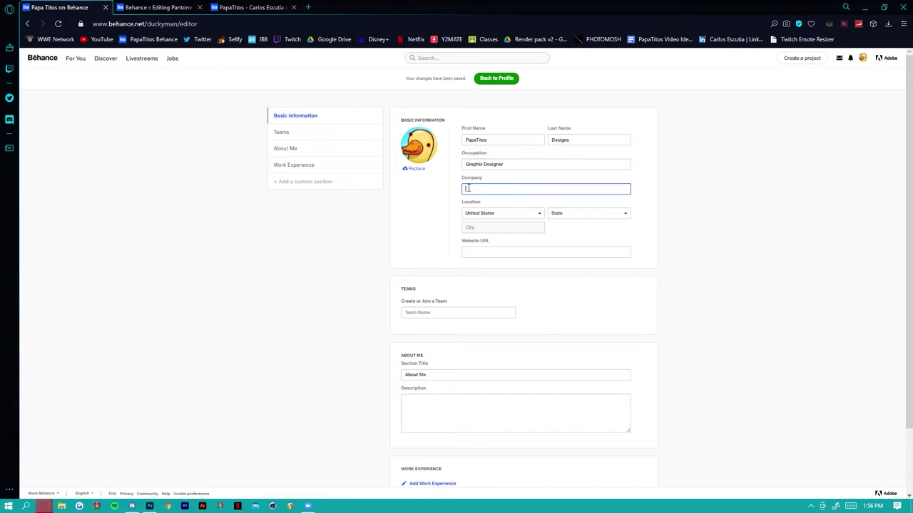
{"action": "left_click", "coordinate": [503, 213]}
{"action": "left_click", "coordinate": [499, 238]}
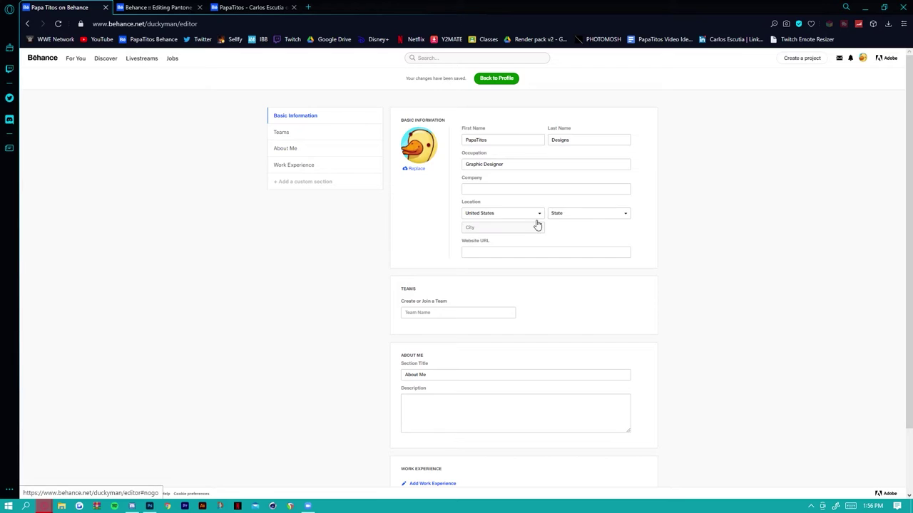
{"action": "scroll", "coordinate": [537, 225], "scroll_direction": "down", "scroll_amount": 1}
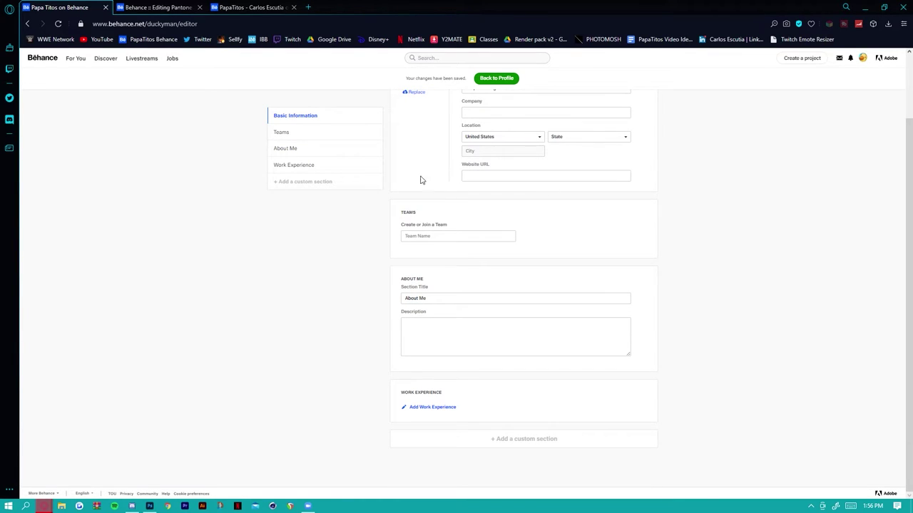
{"action": "scroll", "coordinate": [326, 93], "scroll_direction": "up", "scroll_amount": 1}
Check the sidebar of the PapaTitos profile, and request to join the Adobe XD Lovers team in the new account's profile editor.
{"action": "left_click", "coordinate": [253, 8]}
{"action": "scroll", "coordinate": [161, 198], "scroll_direction": "up", "scroll_amount": 1}
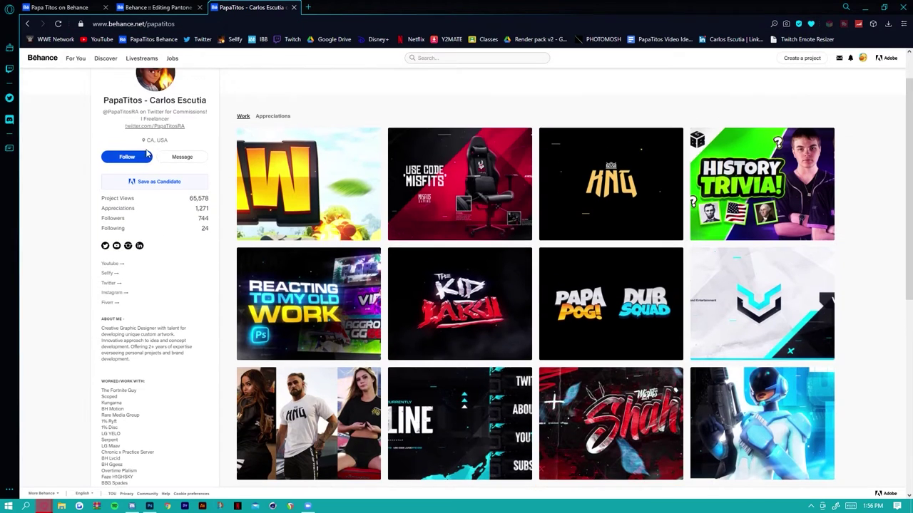
{"action": "left_click", "coordinate": [60, 7]}
{"action": "scroll", "coordinate": [369, 229], "scroll_direction": "down", "scroll_amount": 1}
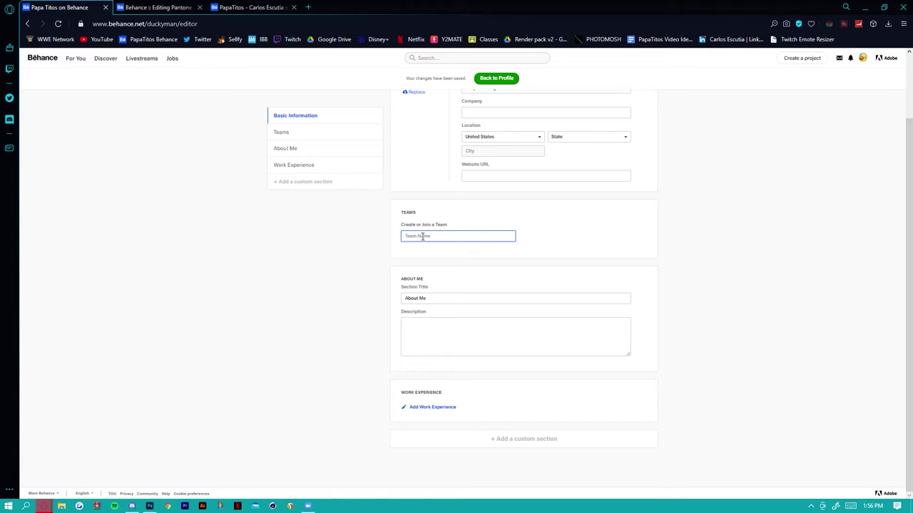
{"action": "type", "text": "Adobe"}
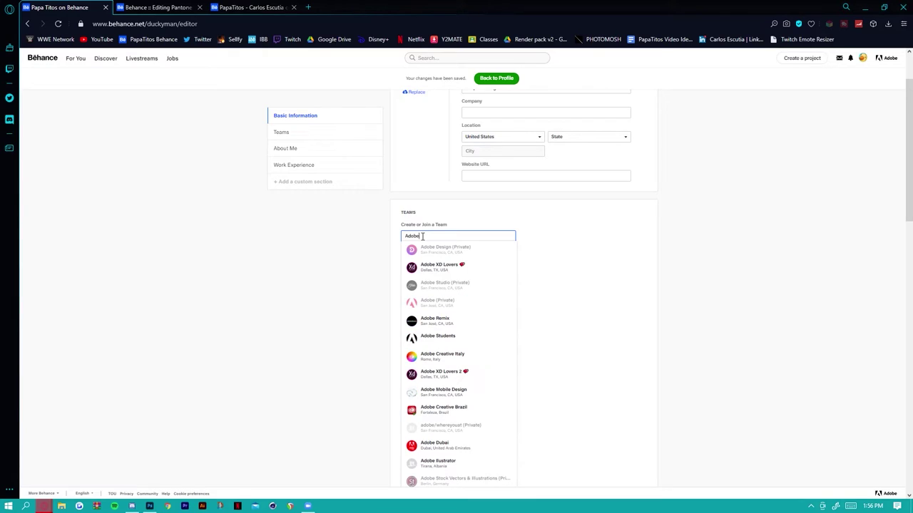
{"action": "left_click", "coordinate": [442, 267]}
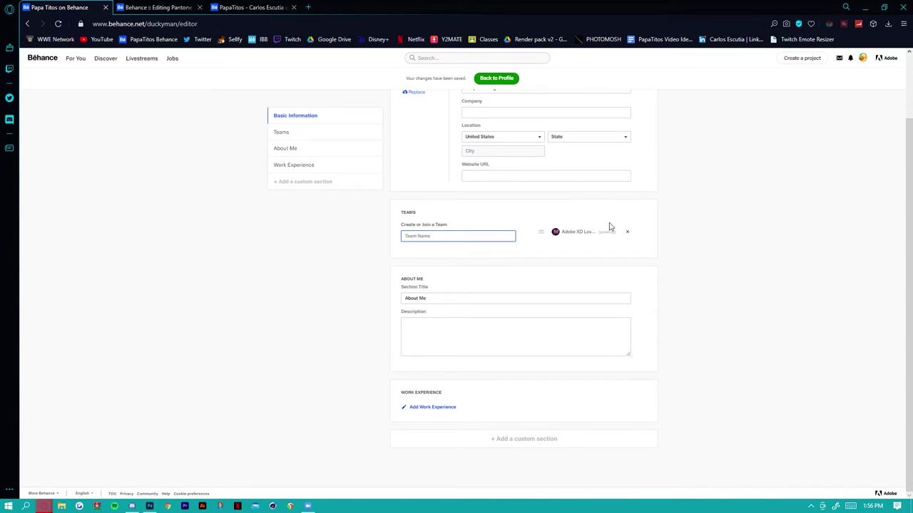
Refer to the PapaTitos profile's sidebar and enter Hello as the About Me description in the new account's profile editor.
{"action": "left_click", "coordinate": [245, 8]}
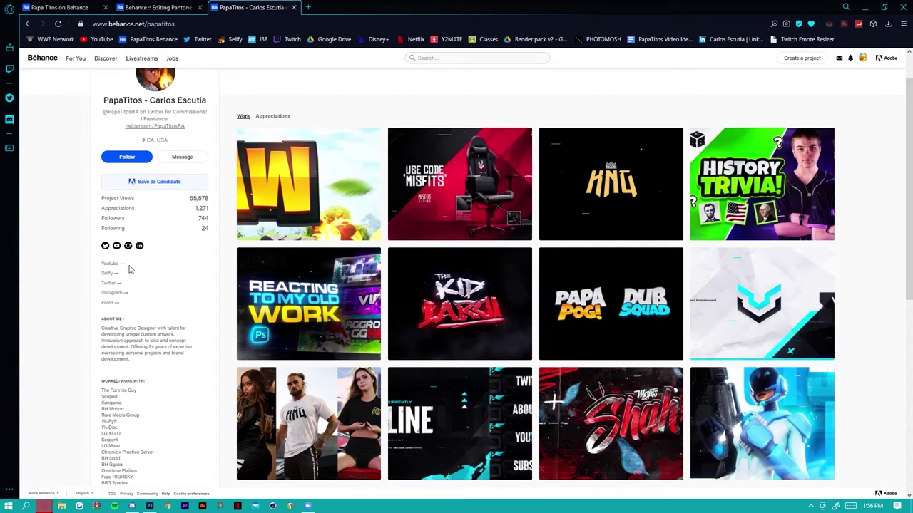
{"action": "left_click", "coordinate": [62, 7]}
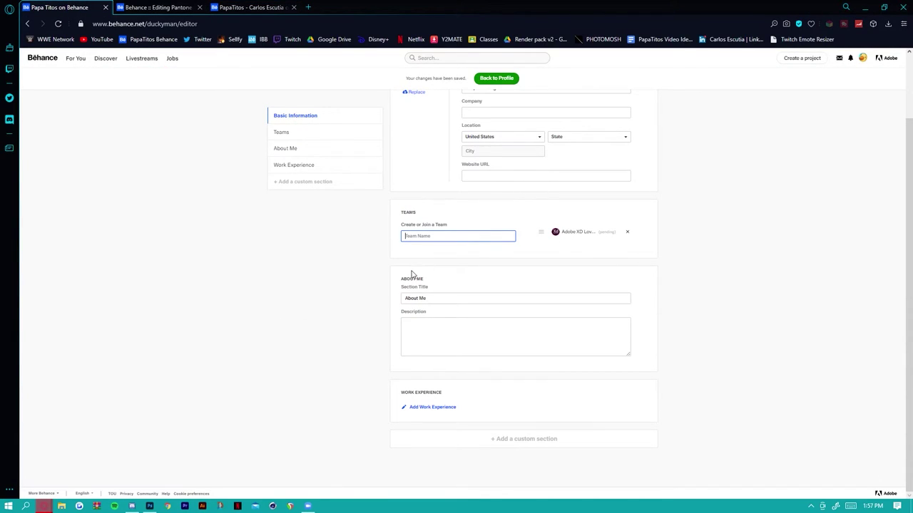
{"action": "left_click", "coordinate": [426, 325]}
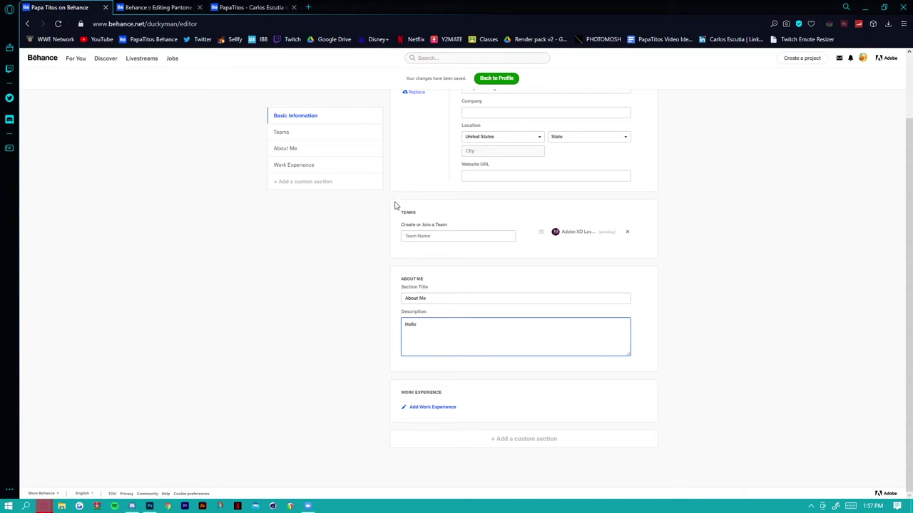
Open the new account's work experience editor and examine the Worked/Work With list on the PapaTitos profile for comparison.
{"action": "left_click", "coordinate": [421, 407]}
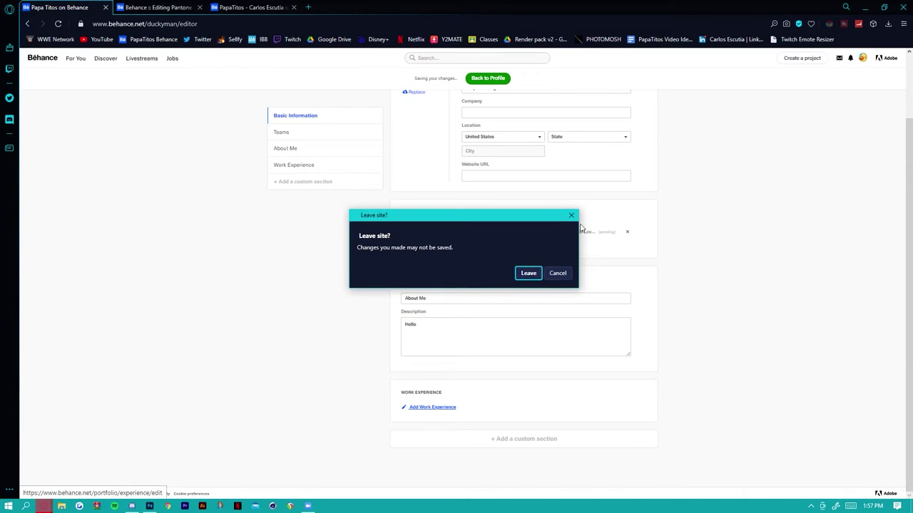
{"action": "left_click", "coordinate": [558, 273]}
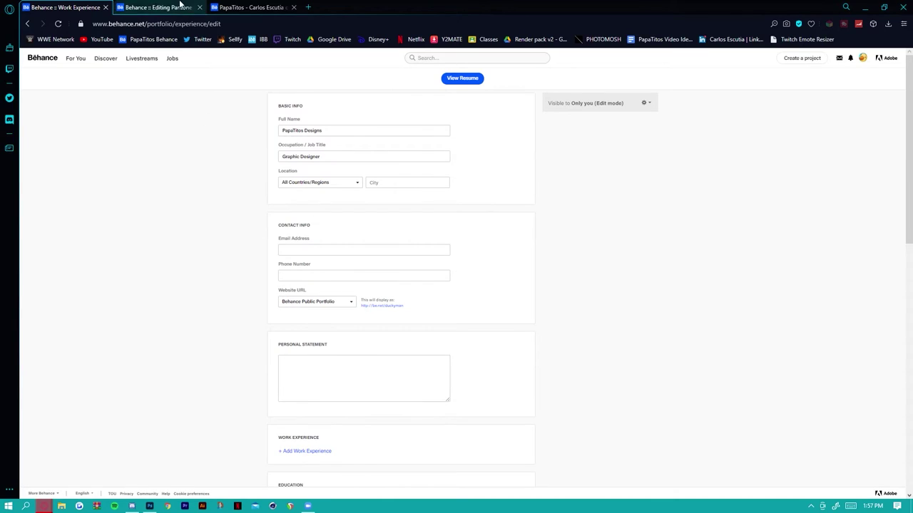
{"action": "left_click", "coordinate": [246, 7]}
{"action": "scroll", "coordinate": [112, 377], "scroll_direction": "down", "scroll_amount": 3}
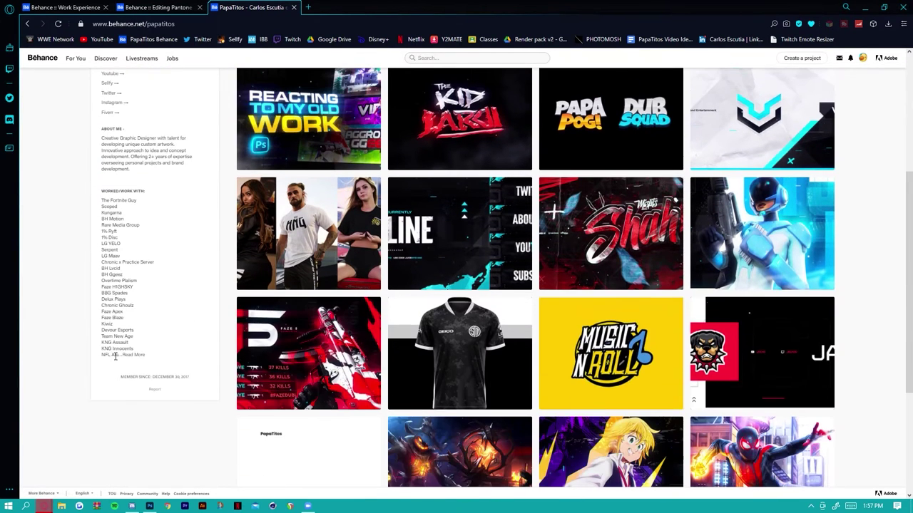
{"action": "scroll", "coordinate": [112, 341], "scroll_direction": "up", "scroll_amount": 4}
{"action": "scroll", "coordinate": [112, 342], "scroll_direction": "down", "scroll_amount": 5}
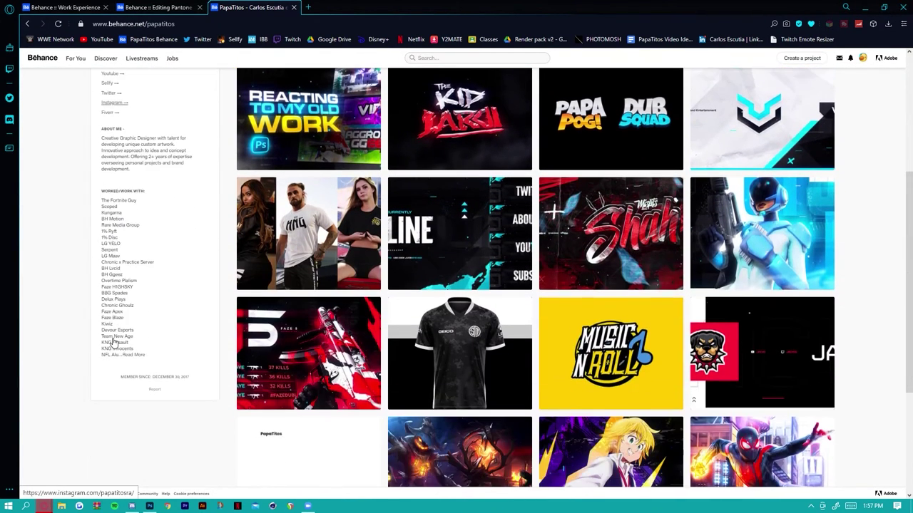
{"action": "key", "text": "ctrl+Tab"}
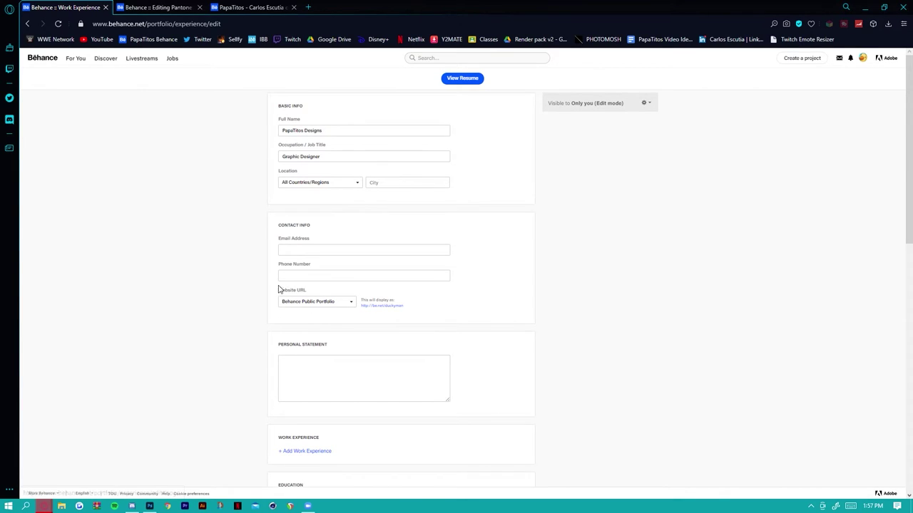
Review the resume editor's education, awards, languages, skills and custom sections, comparing them with the PapaTitos client list.
{"action": "scroll", "coordinate": [280, 282], "scroll_direction": "down", "scroll_amount": 5}
{"action": "scroll", "coordinate": [274, 269], "scroll_direction": "down", "scroll_amount": 4}
{"action": "scroll", "coordinate": [270, 263], "scroll_direction": "up", "scroll_amount": 5}
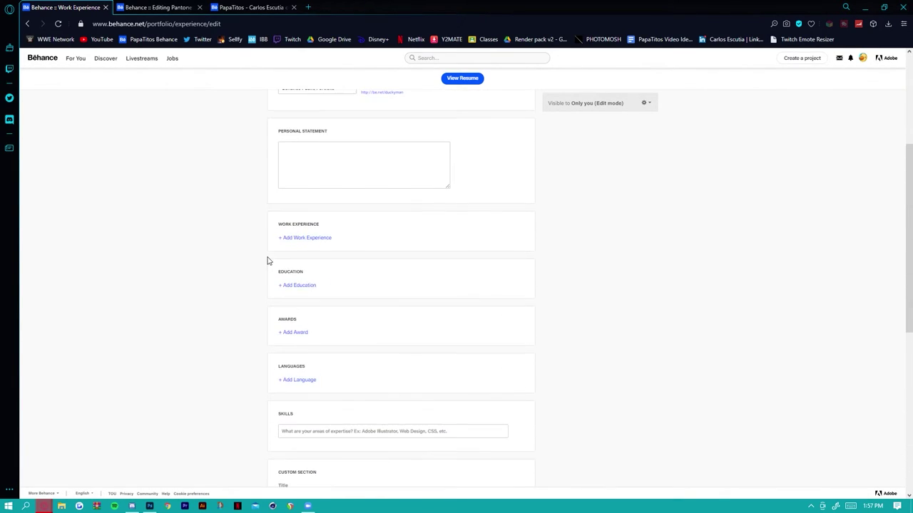
{"action": "scroll", "coordinate": [266, 259], "scroll_direction": "down", "scroll_amount": 2}
{"action": "scroll", "coordinate": [269, 259], "scroll_direction": "down", "scroll_amount": 1}
{"action": "left_click", "coordinate": [297, 308]}
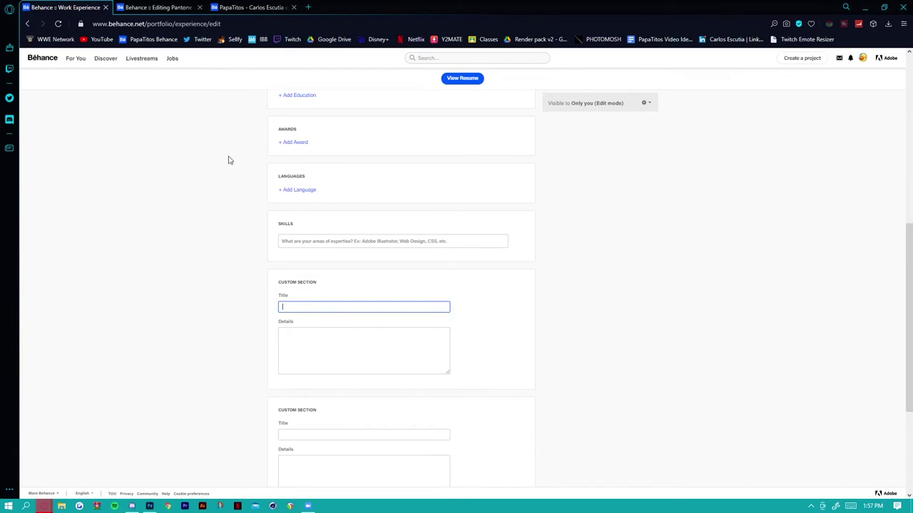
{"action": "left_click", "coordinate": [250, 6]}
{"action": "scroll", "coordinate": [129, 350], "scroll_direction": "down", "scroll_amount": 5}
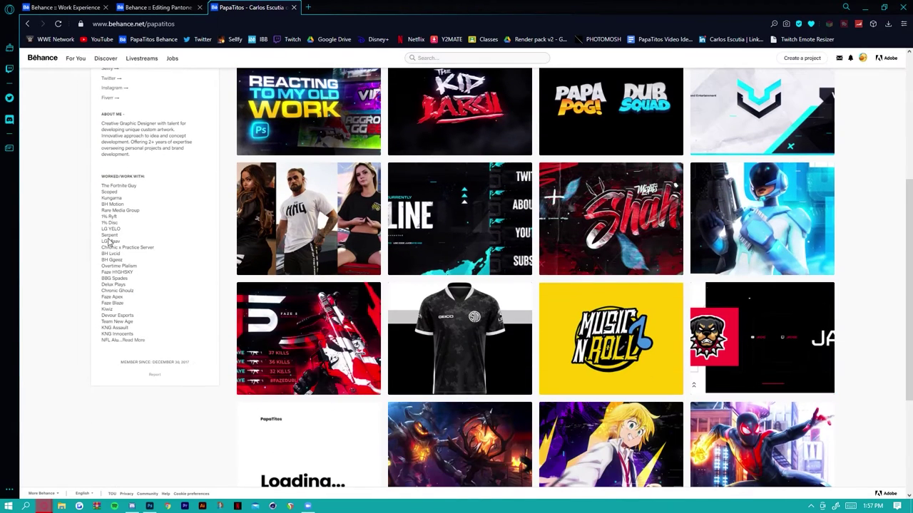
{"action": "left_click", "coordinate": [75, 6]}
{"action": "scroll", "coordinate": [246, 226], "scroll_direction": "down", "scroll_amount": 2}
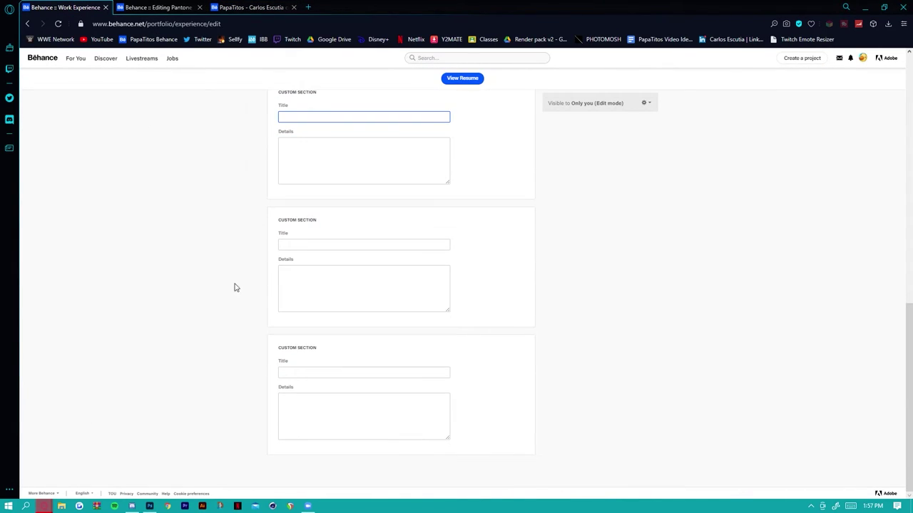
{"action": "scroll", "coordinate": [235, 286], "scroll_direction": "up", "scroll_amount": 3}
{"action": "left_click", "coordinate": [287, 239]}
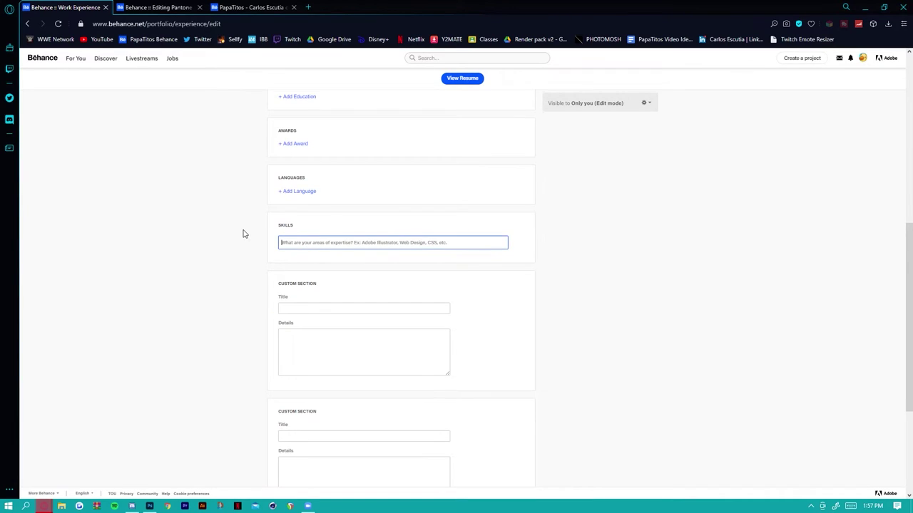
{"action": "scroll", "coordinate": [292, 383], "scroll_direction": "up", "scroll_amount": 5}
{"action": "scroll", "coordinate": [288, 198], "scroll_direction": "up", "scroll_amount": 3}
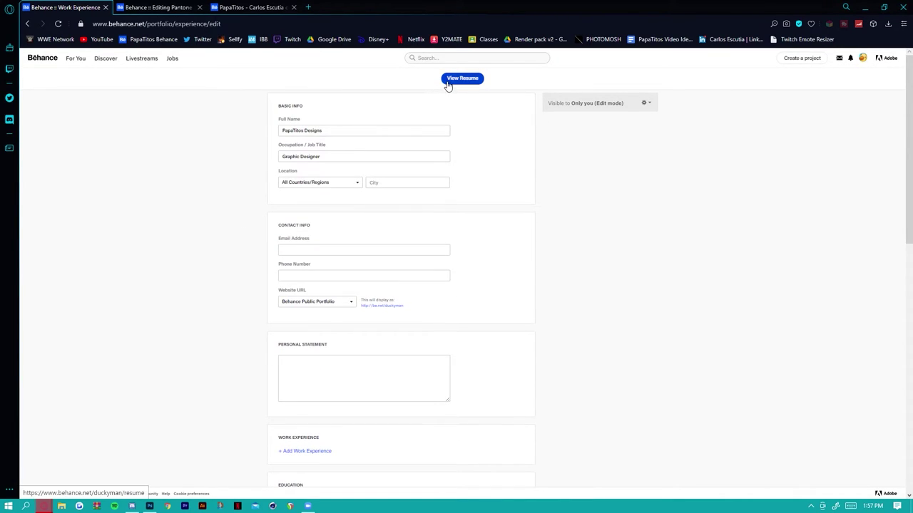
Look over the finished PapaTitos profile once more, examining its statistics, social links, client list and project covers.
{"action": "left_click", "coordinate": [280, 6]}
{"action": "scroll", "coordinate": [127, 319], "scroll_direction": "up", "scroll_amount": 3}
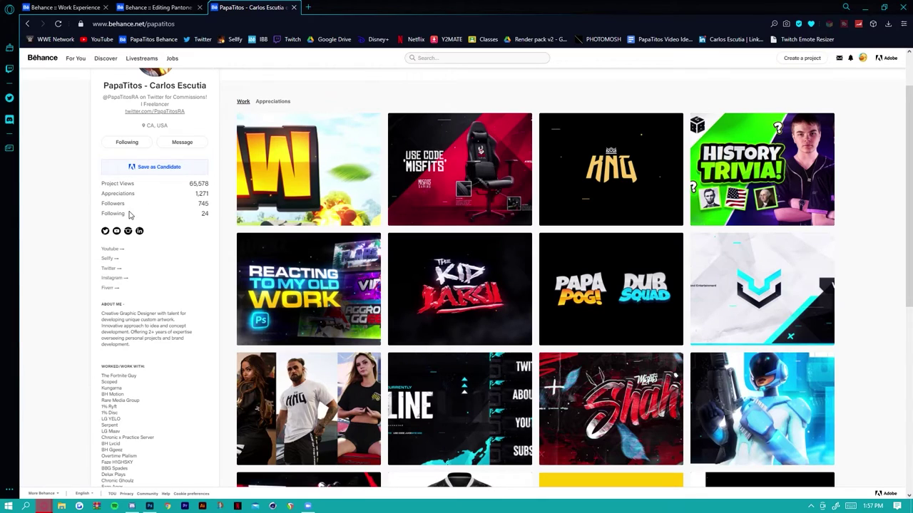
{"action": "scroll", "coordinate": [139, 200], "scroll_direction": "up", "scroll_amount": 2}
{"action": "scroll", "coordinate": [92, 287], "scroll_direction": "down", "scroll_amount": 3}
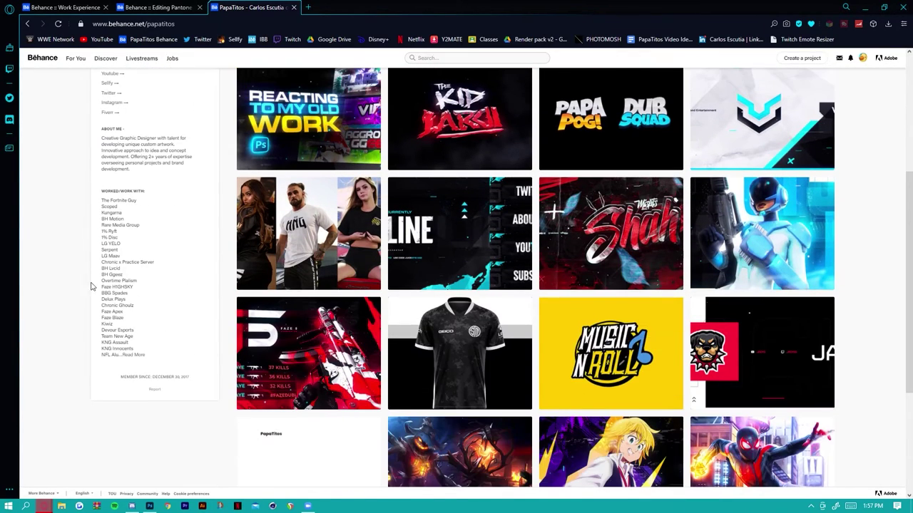
{"action": "scroll", "coordinate": [82, 216], "scroll_direction": "up", "scroll_amount": 3}
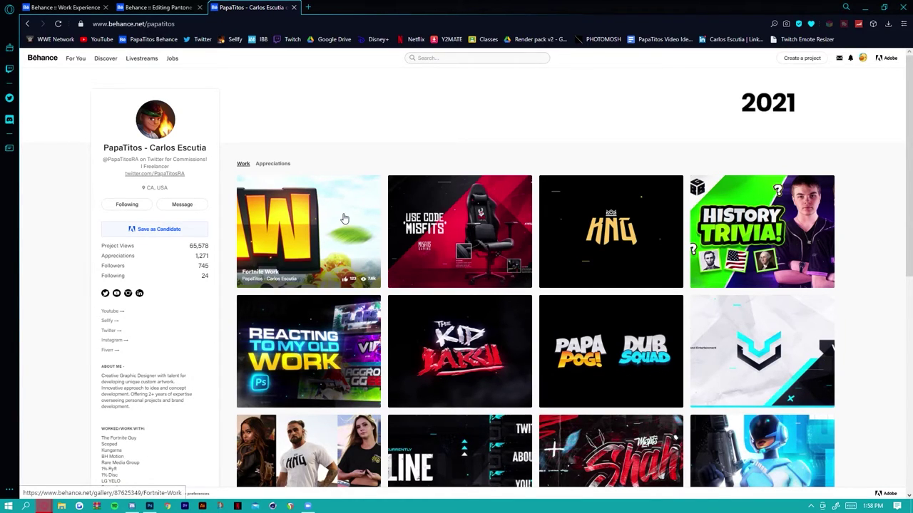
{"action": "scroll", "coordinate": [343, 218], "scroll_direction": "down", "scroll_amount": 4}
{"action": "scroll", "coordinate": [343, 218], "scroll_direction": "up", "scroll_amount": 3}
{"action": "scroll", "coordinate": [341, 217], "scroll_direction": "down", "scroll_amount": 2}
{"action": "scroll", "coordinate": [340, 216], "scroll_direction": "up", "scroll_amount": 2}
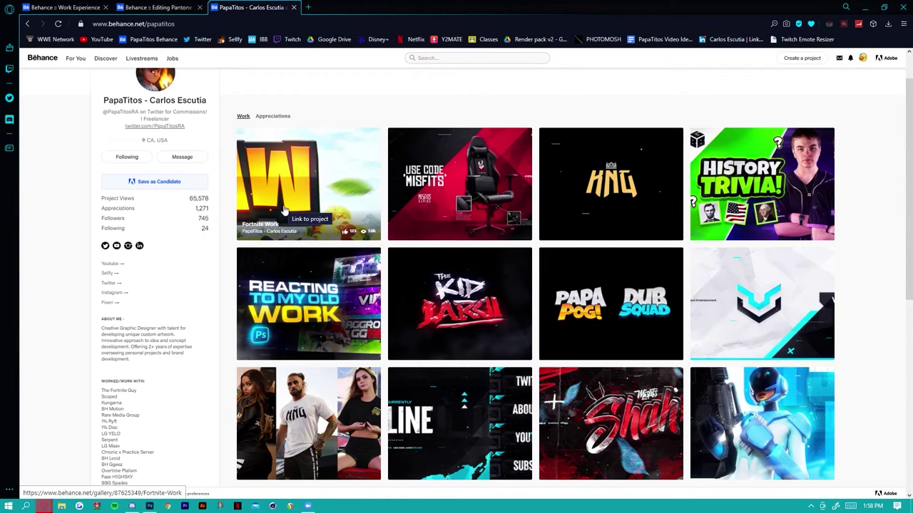
{"action": "scroll", "coordinate": [31, 241], "scroll_direction": "up", "scroll_amount": 1}
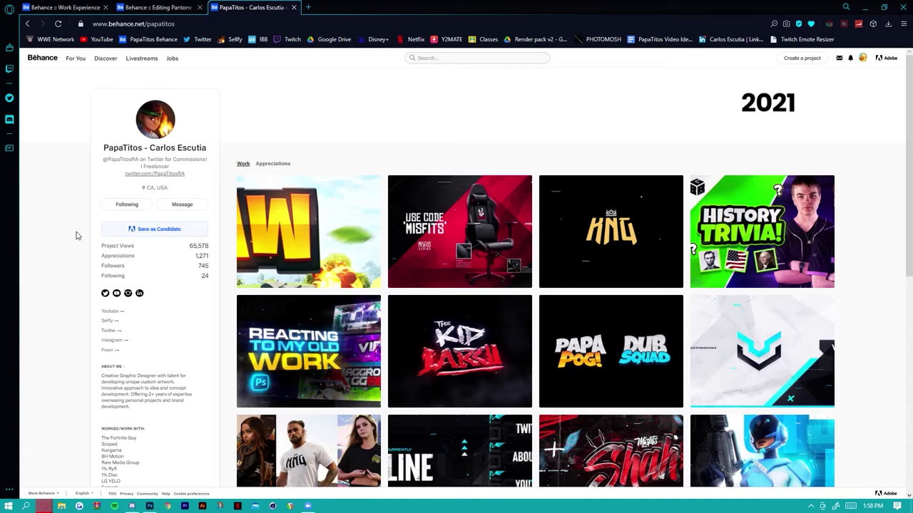
{"action": "scroll", "coordinate": [315, 208], "scroll_direction": "down", "scroll_amount": 3}
{"action": "scroll", "coordinate": [316, 208], "scroll_direction": "up", "scroll_amount": 2}
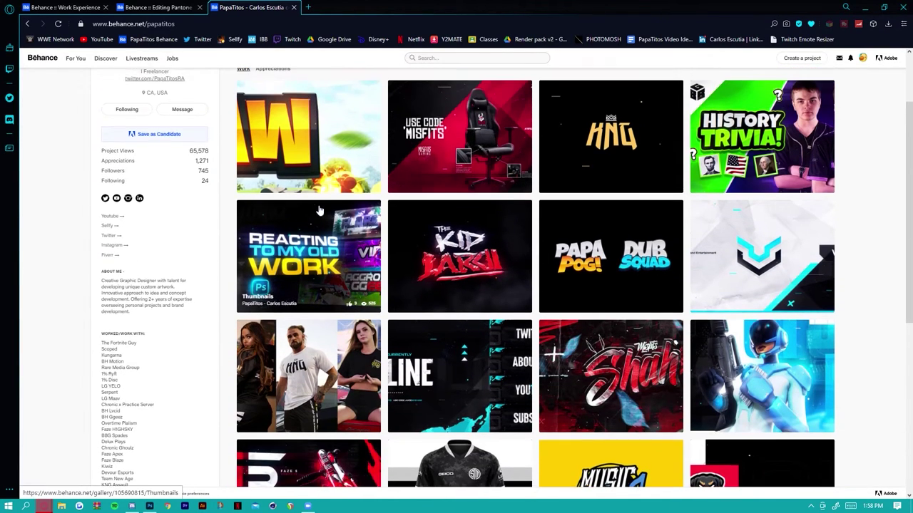
{"action": "scroll", "coordinate": [316, 208], "scroll_direction": "down", "scroll_amount": 2}
{"action": "scroll", "coordinate": [271, 214], "scroll_direction": "up", "scroll_amount": 3}
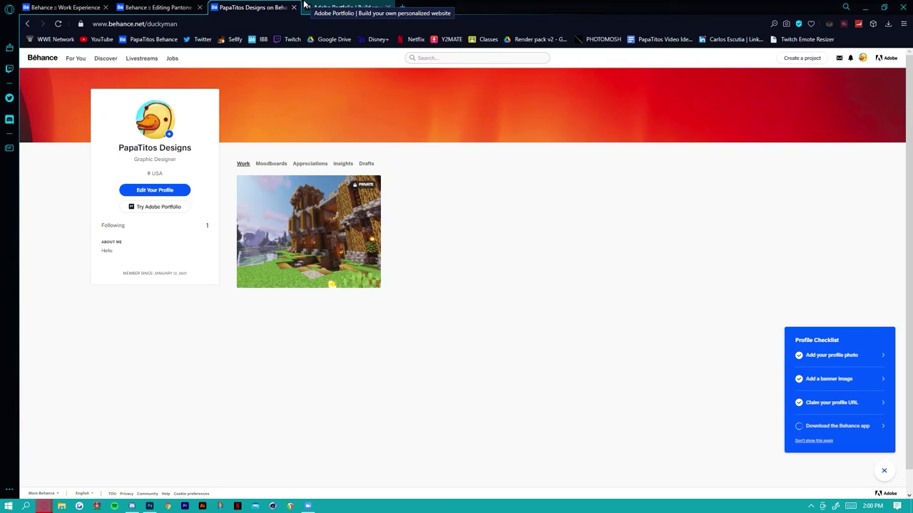
Open Adobe Portfolio from the new account's Behance profile and start a full portfolio site with the Andreas theme.
{"action": "mouse_move", "coordinate": [332, 93]}
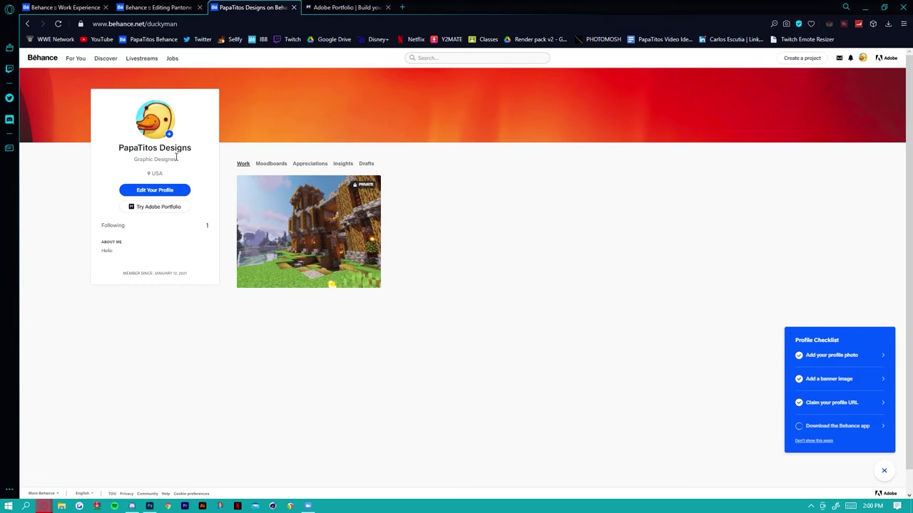
{"action": "left_click", "coordinate": [159, 209]}
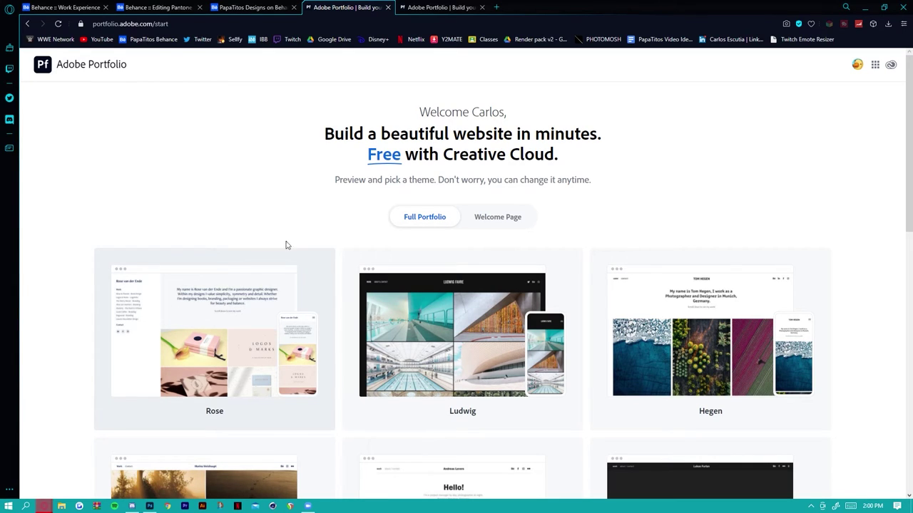
{"action": "scroll", "coordinate": [601, 152], "scroll_direction": "down", "scroll_amount": 4}
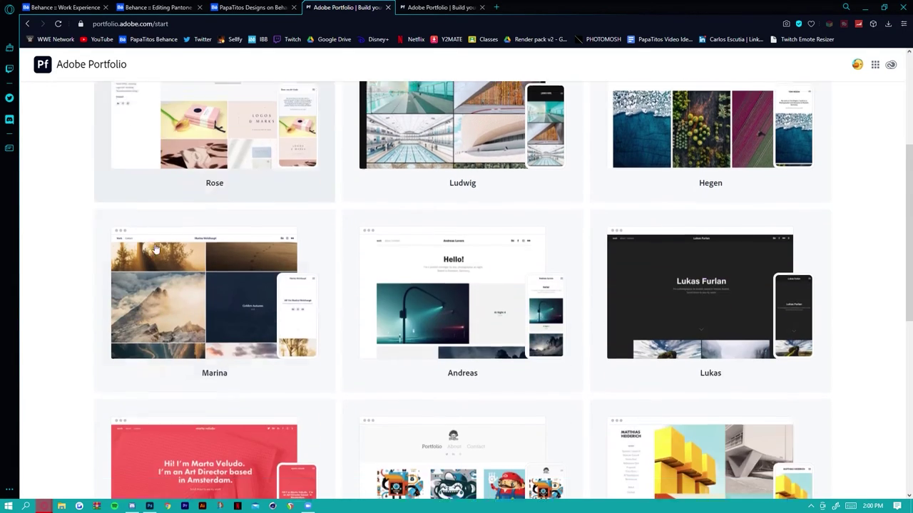
{"action": "scroll", "coordinate": [445, 301], "scroll_direction": "up", "scroll_amount": 2}
{"action": "scroll", "coordinate": [705, 298], "scroll_direction": "down", "scroll_amount": 4}
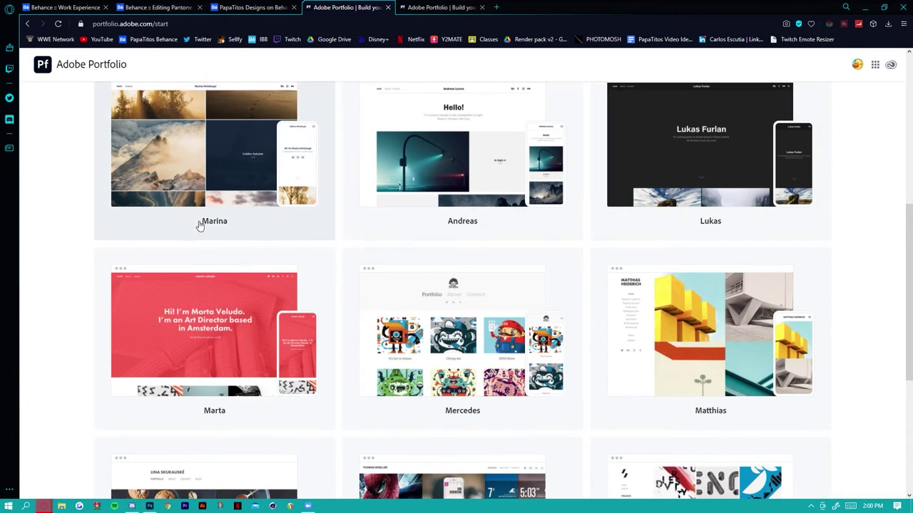
{"action": "left_click", "coordinate": [483, 155]}
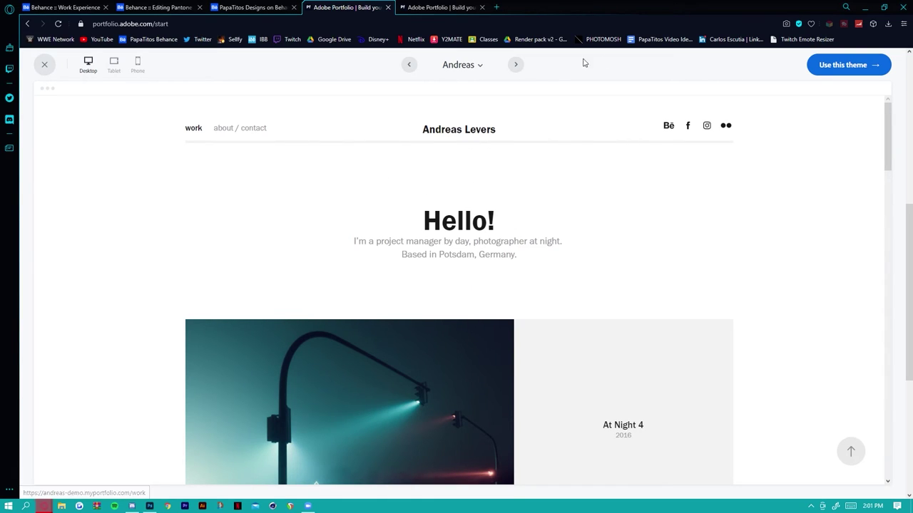
{"action": "left_click", "coordinate": [847, 69]}
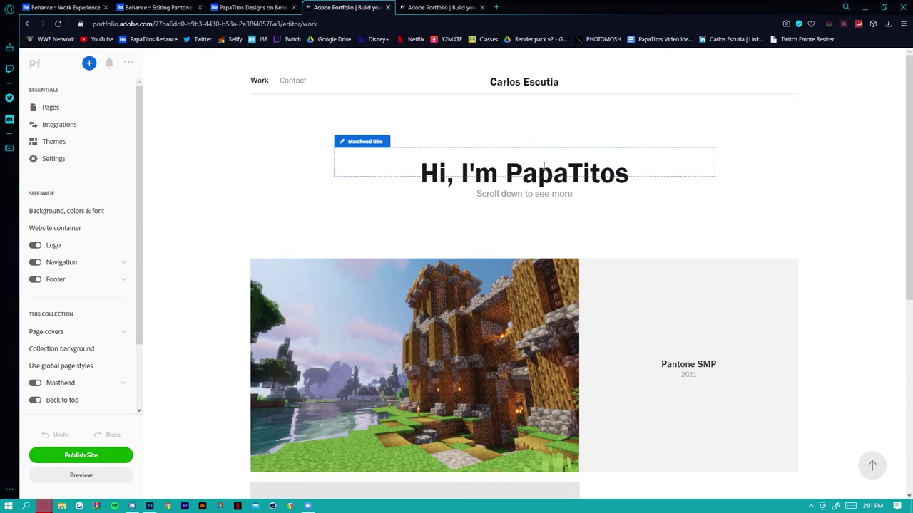
Open the Pantone SMP project page in the site editor and look through its photo grid and images.
{"action": "scroll", "coordinate": [512, 163], "scroll_direction": "down", "scroll_amount": 2}
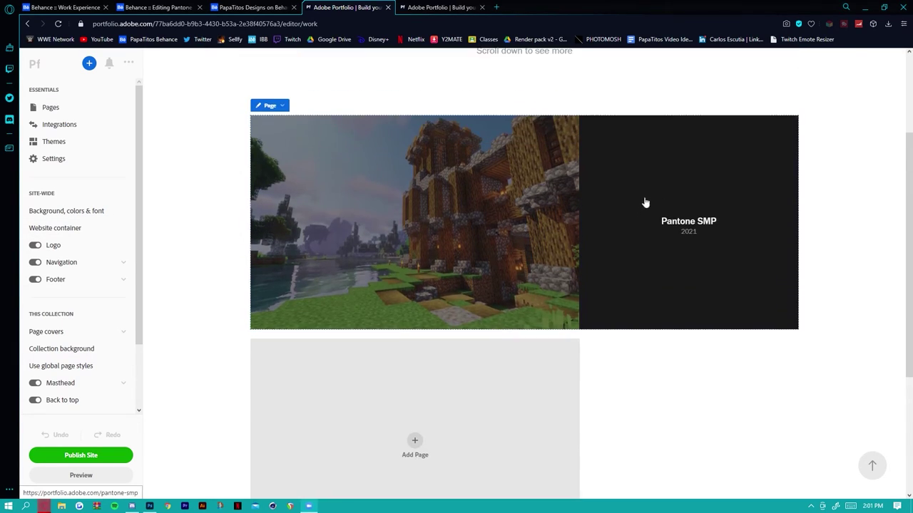
{"action": "left_click", "coordinate": [639, 227]}
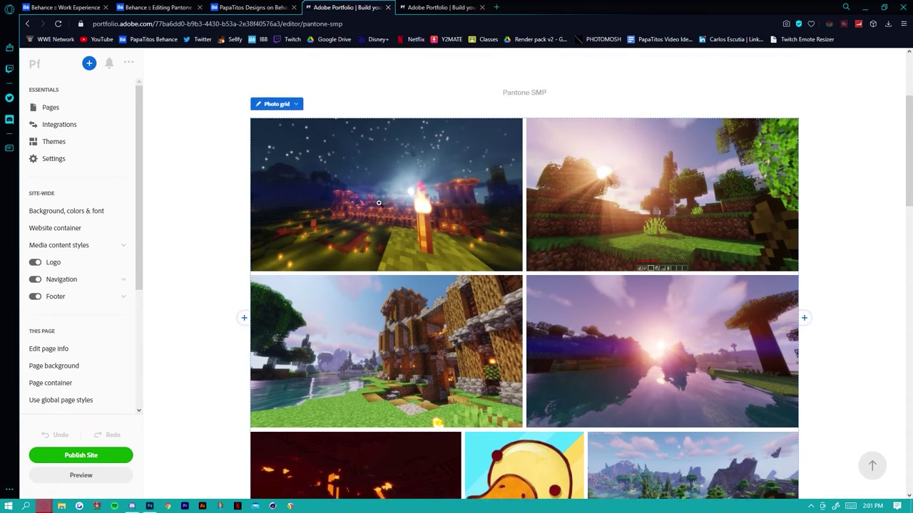
{"action": "scroll", "coordinate": [374, 142], "scroll_direction": "down", "scroll_amount": 5}
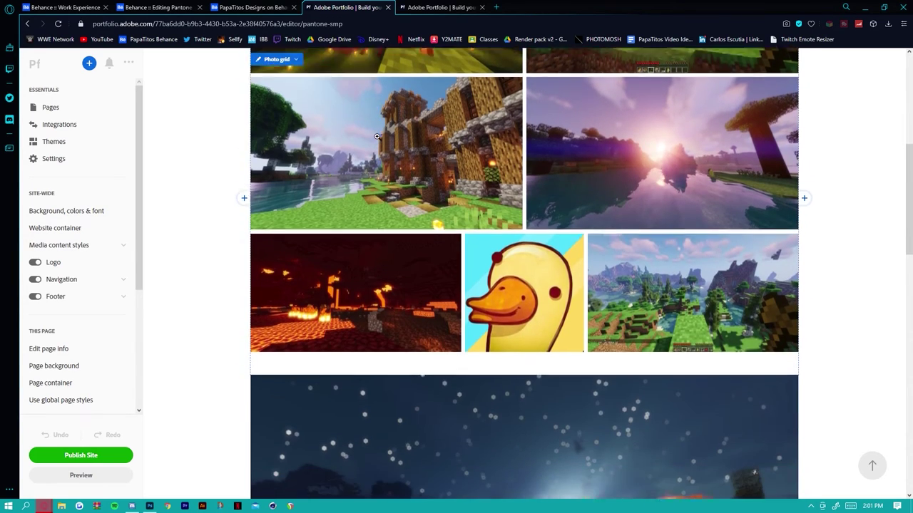
{"action": "scroll", "coordinate": [374, 142], "scroll_direction": "down", "scroll_amount": 10}
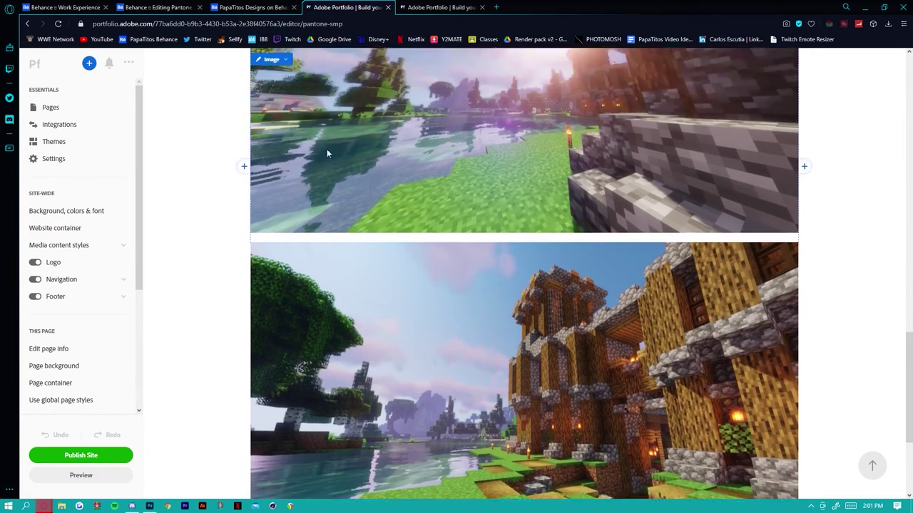
{"action": "scroll", "coordinate": [326, 149], "scroll_direction": "up", "scroll_amount": 7}
{"action": "scroll", "coordinate": [220, 112], "scroll_direction": "up", "scroll_amount": 10}
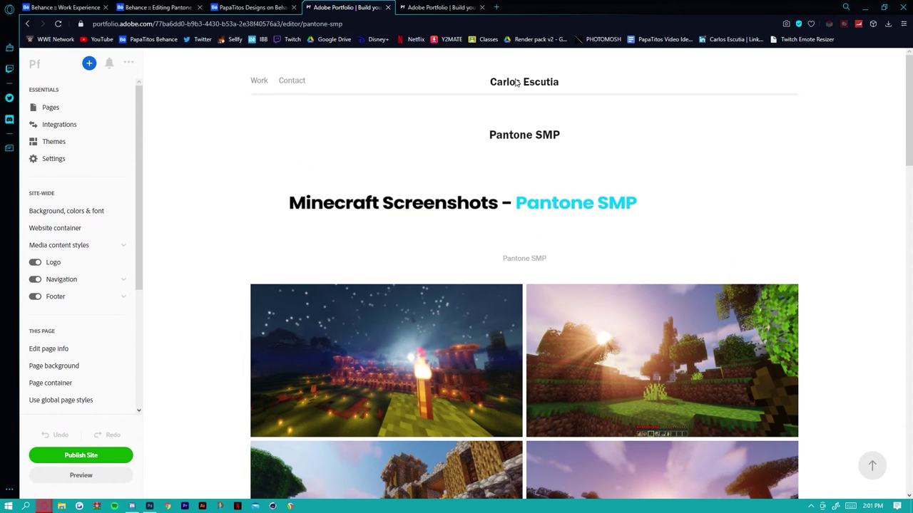
Check the portfolio site's Work page, Contact form page and list of pages.
{"action": "left_click", "coordinate": [262, 81]}
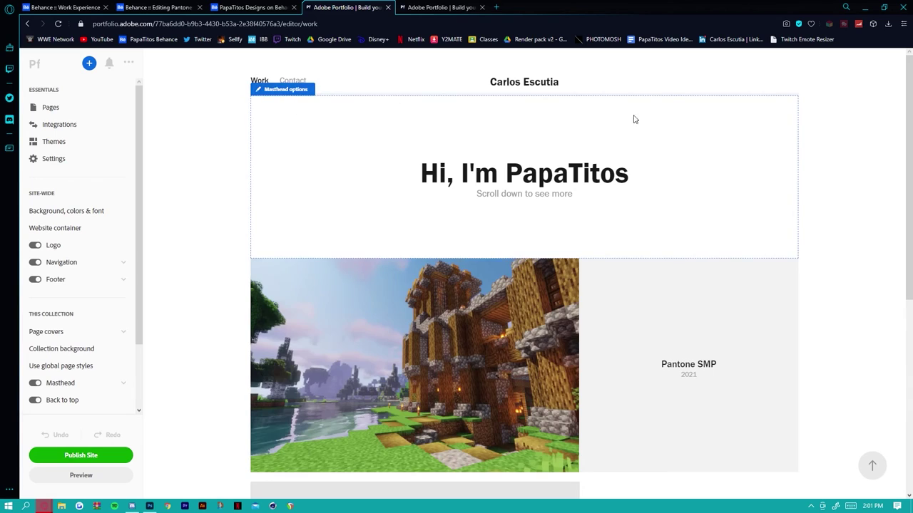
{"action": "left_click", "coordinate": [293, 80]}
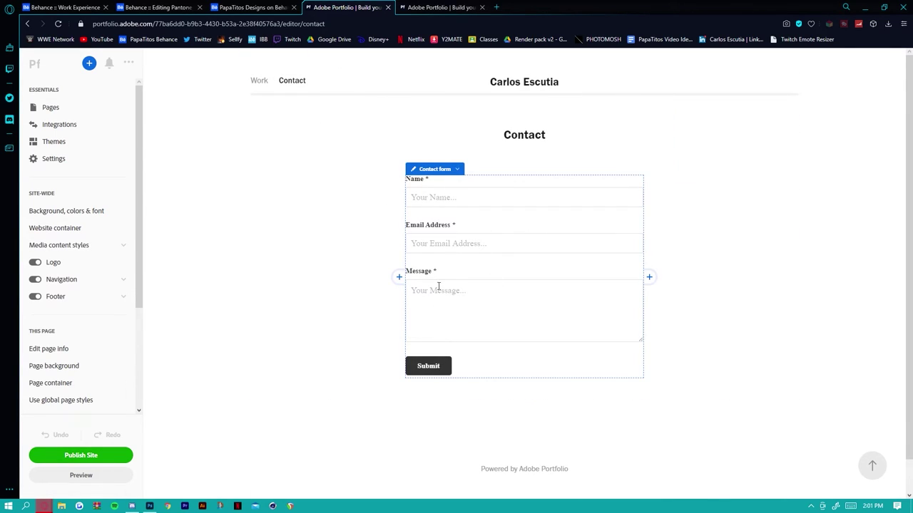
{"action": "left_click", "coordinate": [524, 82]}
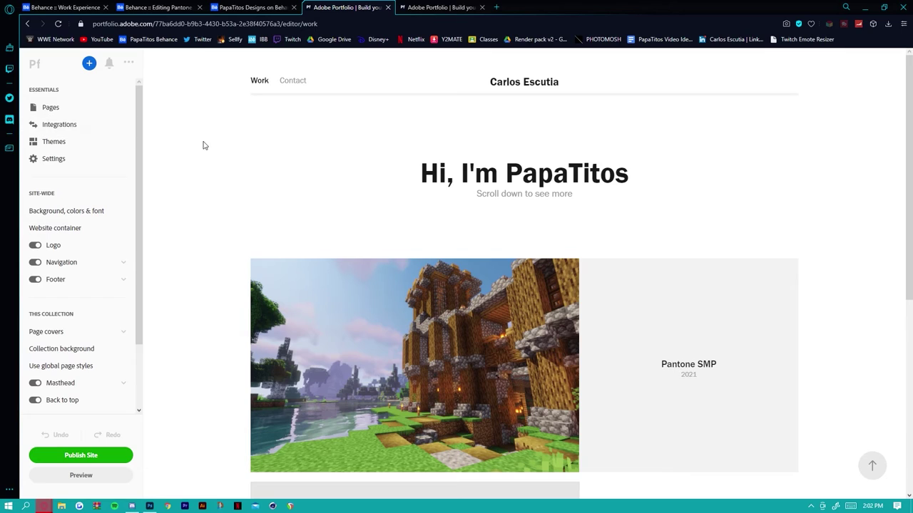
{"action": "left_click", "coordinate": [67, 113]}
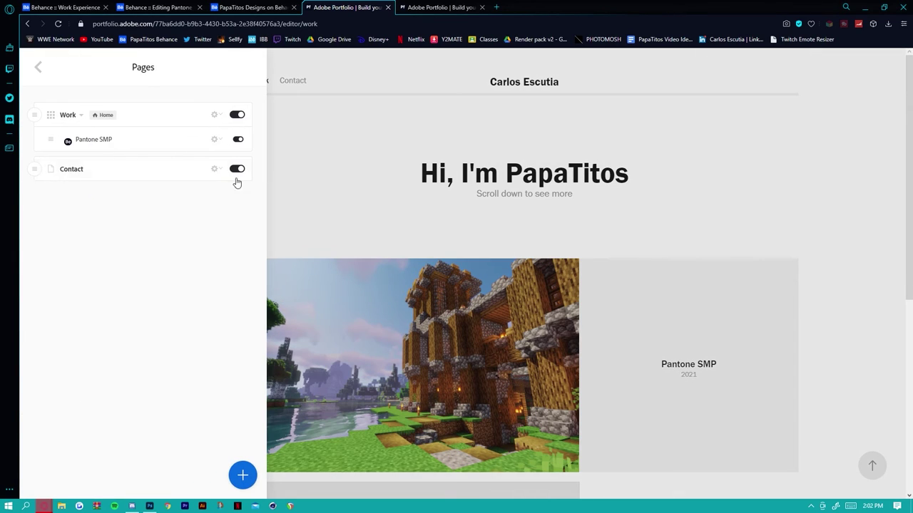
{"action": "left_click", "coordinate": [420, 130]}
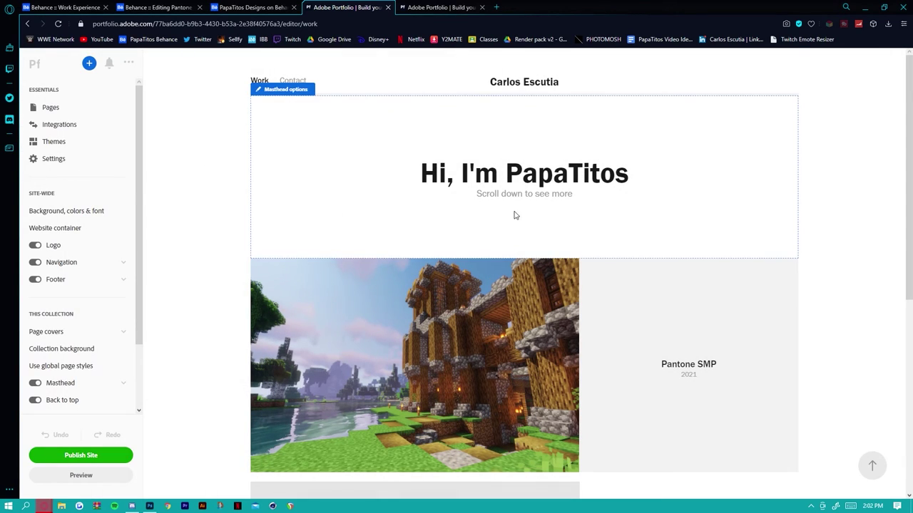
Examine the Work page's layout, including its masthead, the Pantone SMP cover and the placeholder for adding a page.
{"action": "scroll", "coordinate": [380, 276], "scroll_direction": "down", "scroll_amount": 1}
{"action": "scroll", "coordinate": [316, 363], "scroll_direction": "up", "scroll_amount": 1}
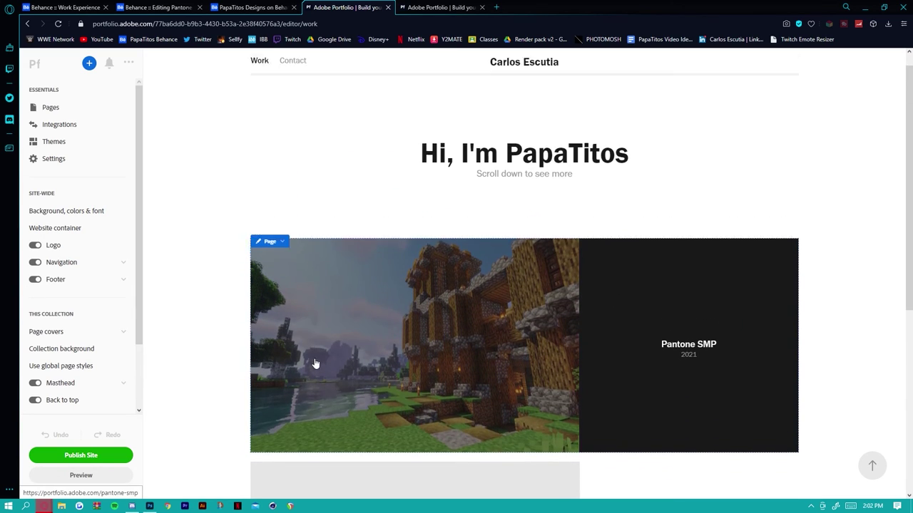
{"action": "scroll", "coordinate": [485, 244], "scroll_direction": "down", "scroll_amount": 2}
{"action": "scroll", "coordinate": [465, 395], "scroll_direction": "down", "scroll_amount": 2}
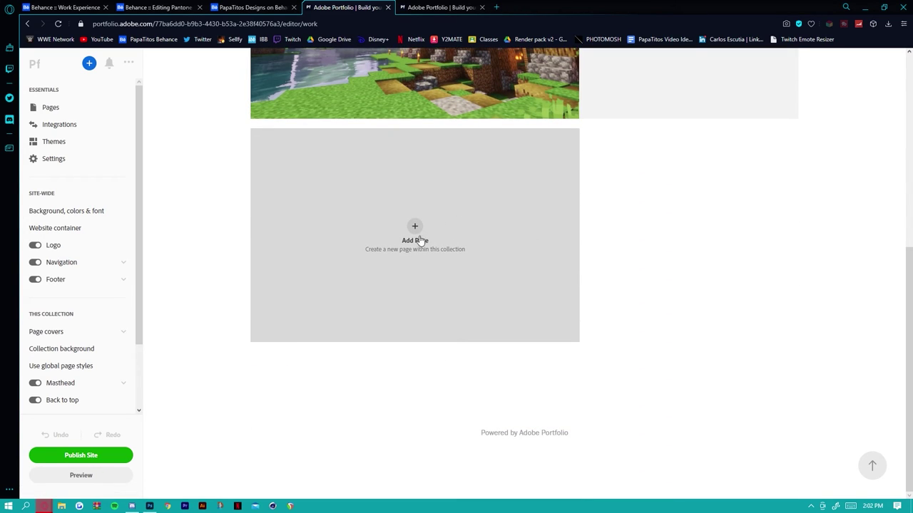
{"action": "scroll", "coordinate": [414, 238], "scroll_direction": "up", "scroll_amount": 3}
{"action": "scroll", "coordinate": [404, 238], "scroll_direction": "down", "scroll_amount": 3}
{"action": "scroll", "coordinate": [284, 249], "scroll_direction": "up", "scroll_amount": 2}
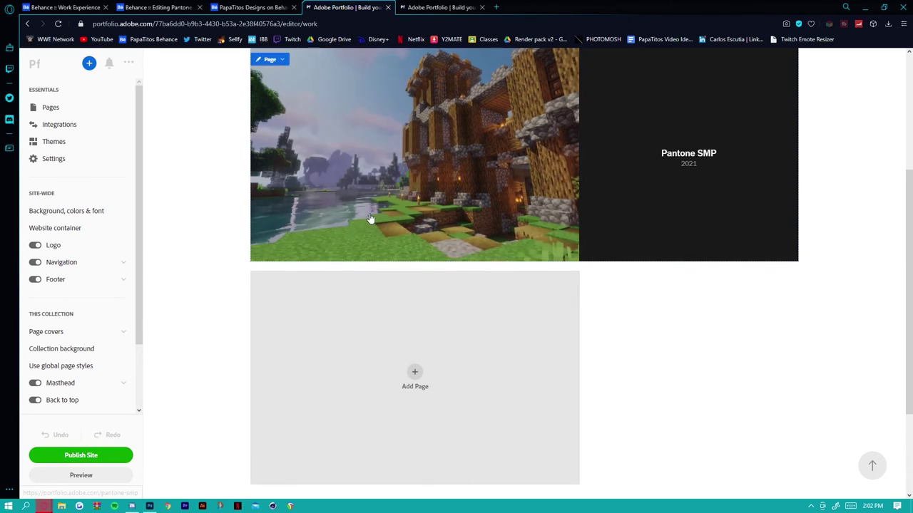
{"action": "scroll", "coordinate": [248, 141], "scroll_direction": "up", "scroll_amount": 2}
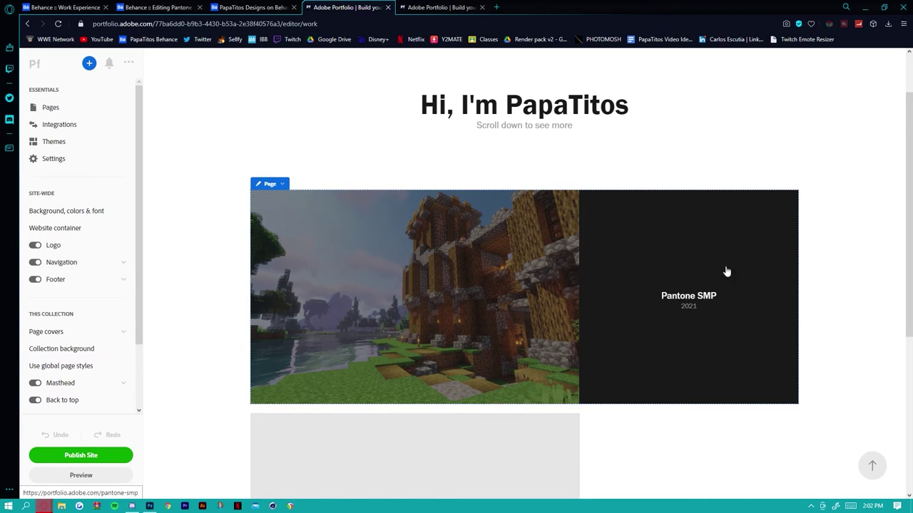
{"action": "scroll", "coordinate": [524, 114], "scroll_direction": "up", "scroll_amount": 1}
{"action": "scroll", "coordinate": [183, 163], "scroll_direction": "down", "scroll_amount": 3}
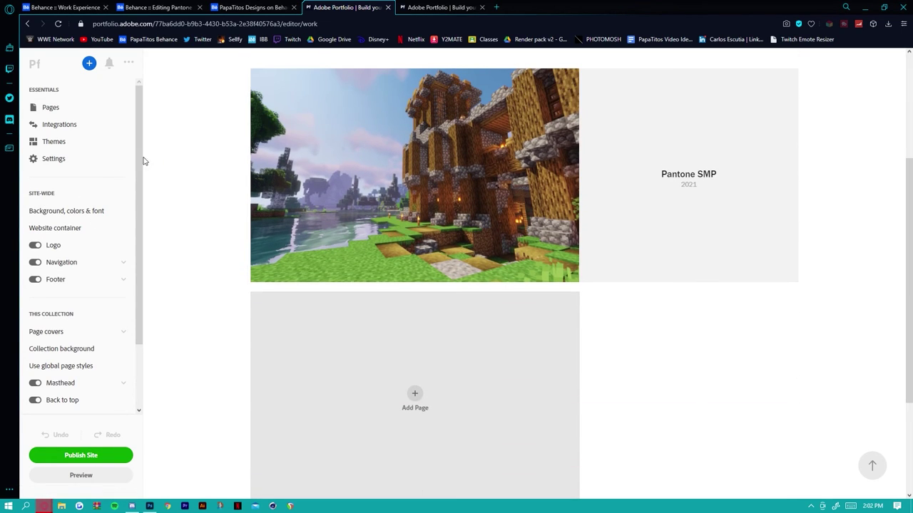
Review the site-wide background, colors and font settings, and look over the editor's page cover and masthead options.
{"action": "left_click", "coordinate": [64, 212]}
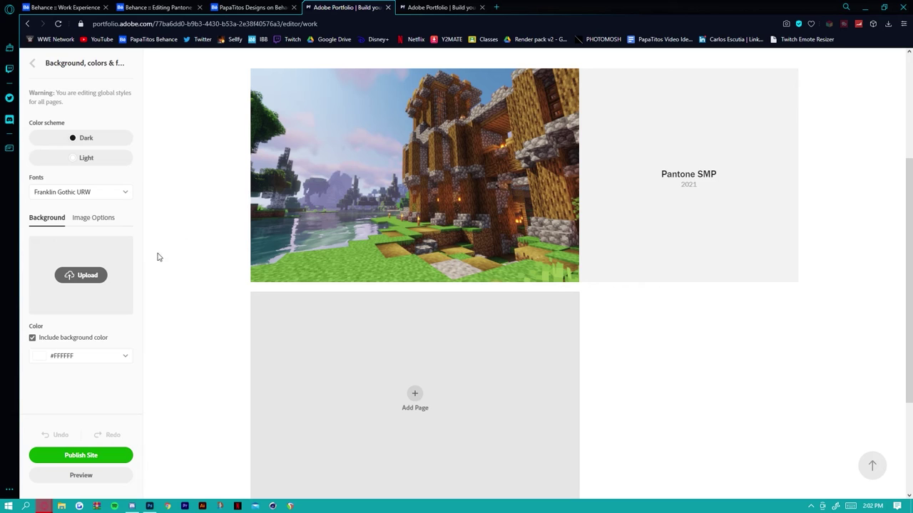
{"action": "left_click", "coordinate": [32, 63]}
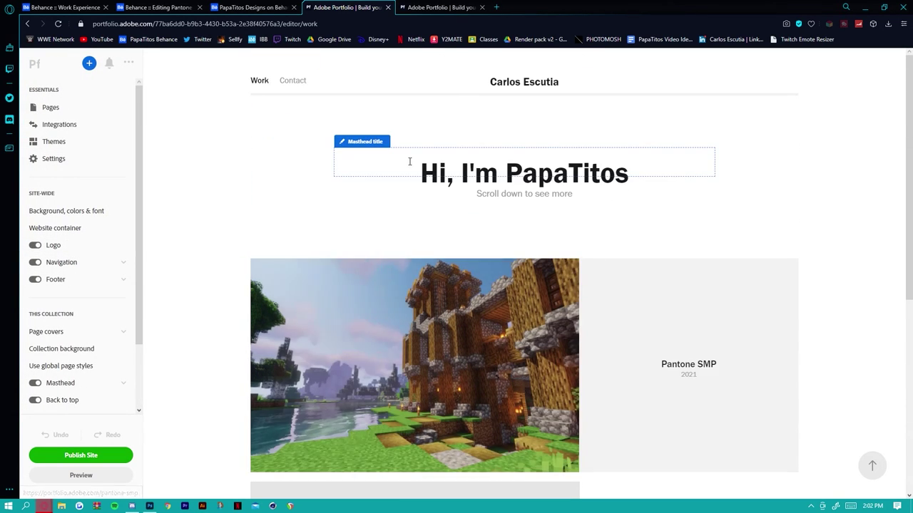
{"action": "scroll", "coordinate": [111, 267], "scroll_direction": "down", "scroll_amount": 2}
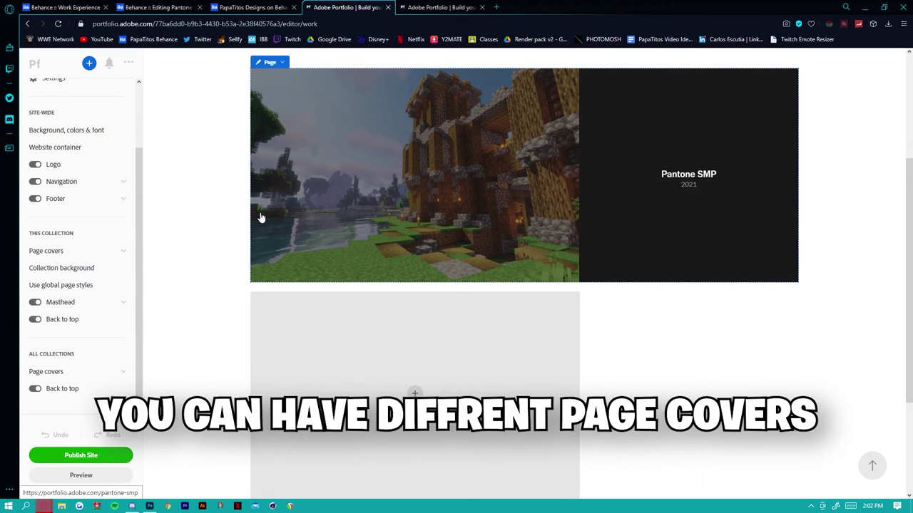
{"action": "scroll", "coordinate": [239, 235], "scroll_direction": "down", "scroll_amount": 2}
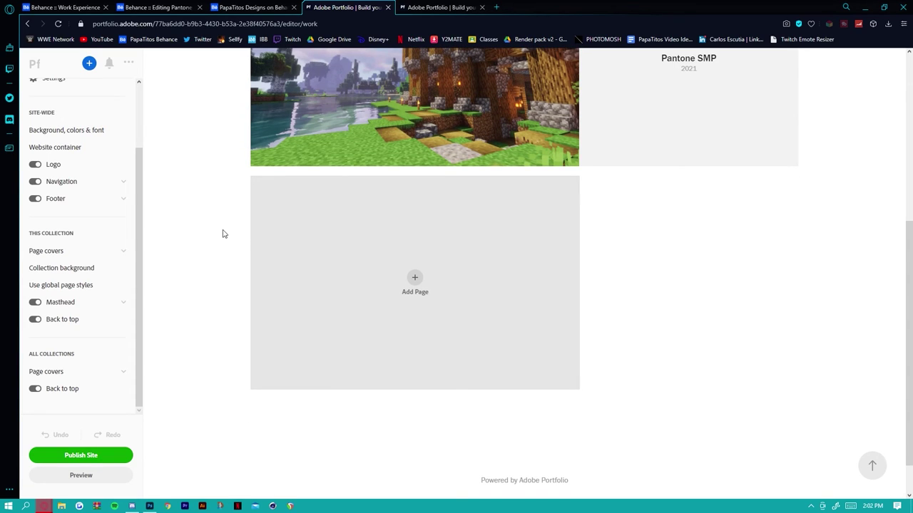
{"action": "scroll", "coordinate": [222, 234], "scroll_direction": "up", "scroll_amount": 2}
{"action": "scroll", "coordinate": [83, 232], "scroll_direction": "up", "scroll_amount": 2}
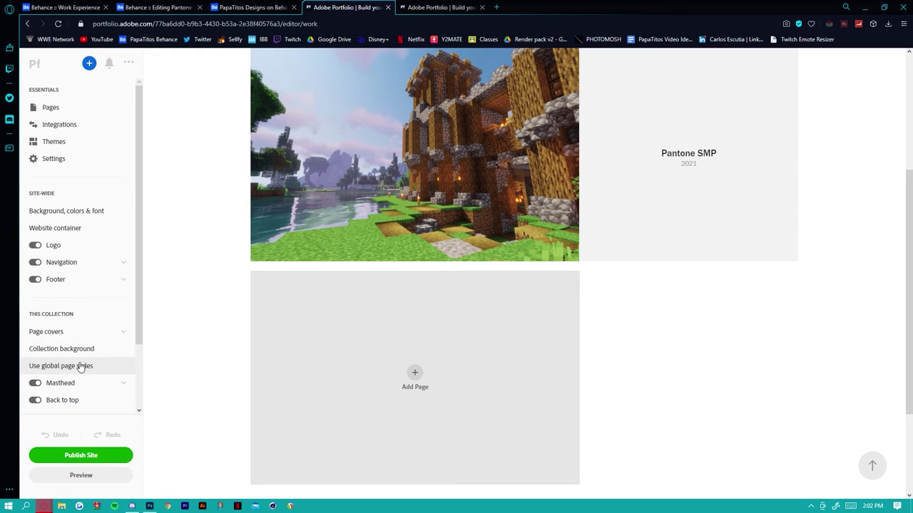
{"action": "scroll", "coordinate": [80, 366], "scroll_direction": "down", "scroll_amount": 1}
{"action": "scroll", "coordinate": [64, 377], "scroll_direction": "up", "scroll_amount": 1}
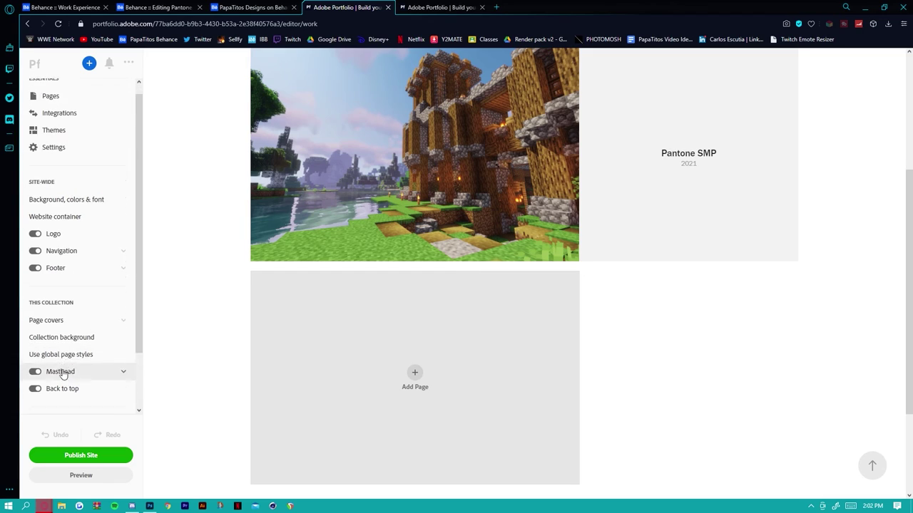
{"action": "scroll", "coordinate": [63, 371], "scroll_direction": "down", "scroll_amount": 1}
{"action": "scroll", "coordinate": [74, 349], "scroll_direction": "up", "scroll_amount": 1}
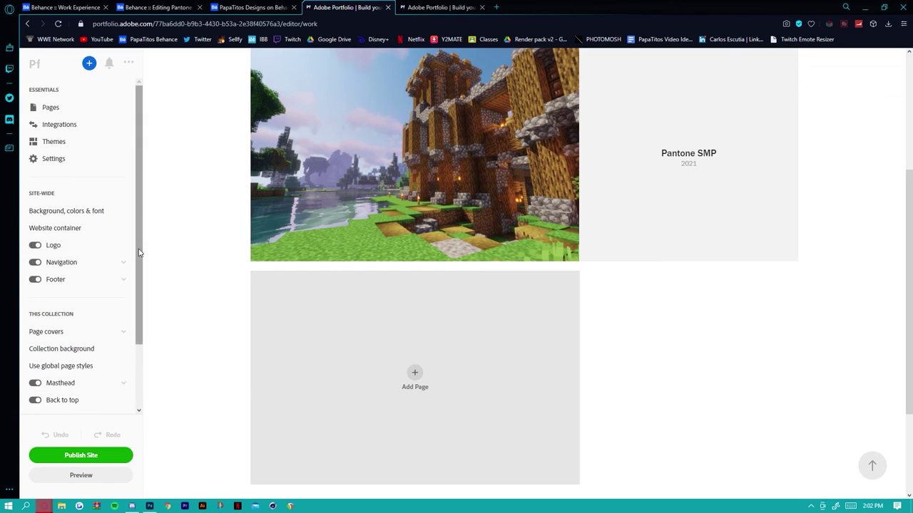
Open the site's theme switcher and browse the available alternatives to the Andreas theme.
{"action": "left_click", "coordinate": [76, 139]}
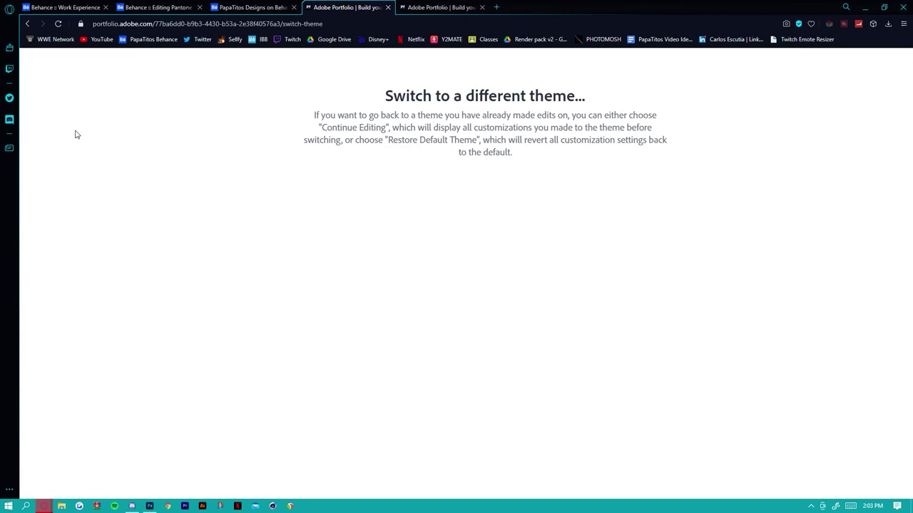
{"action": "scroll", "coordinate": [342, 177], "scroll_direction": "down", "scroll_amount": 9}
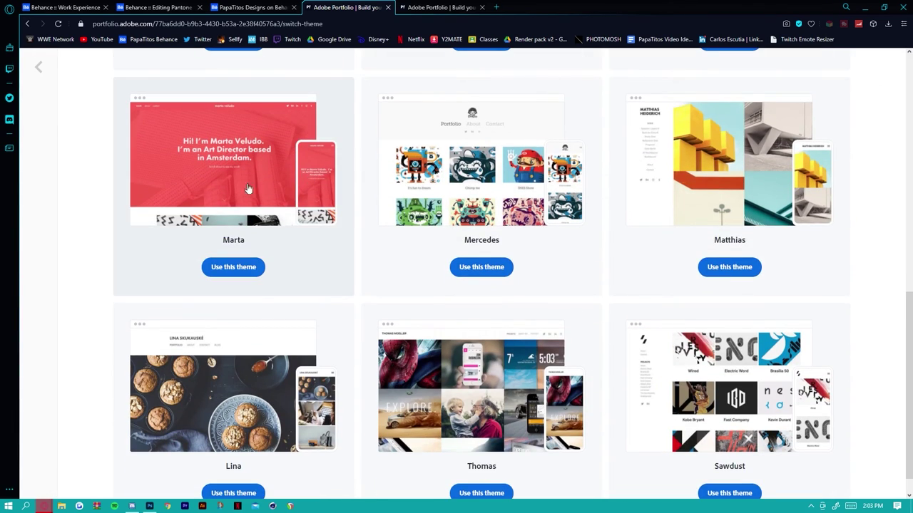
{"action": "scroll", "coordinate": [673, 235], "scroll_direction": "down", "scroll_amount": 1}
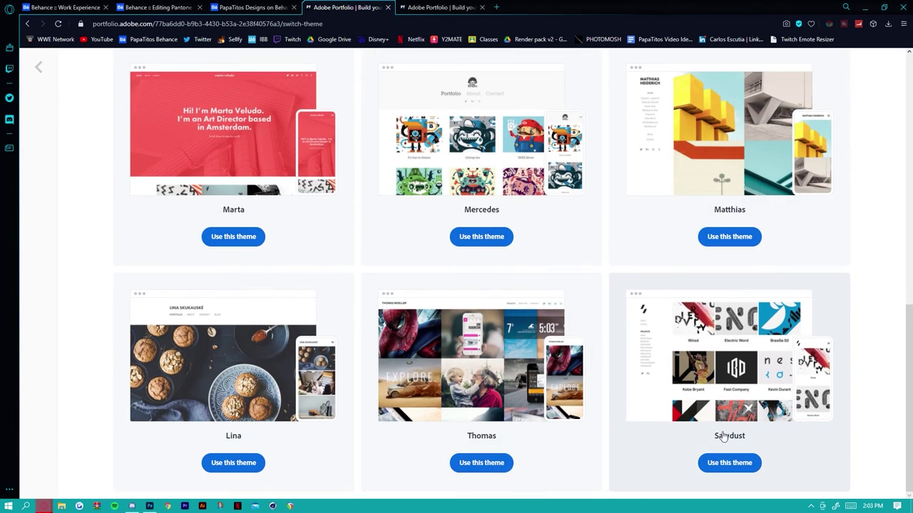
{"action": "scroll", "coordinate": [396, 274], "scroll_direction": "up", "scroll_amount": 10}
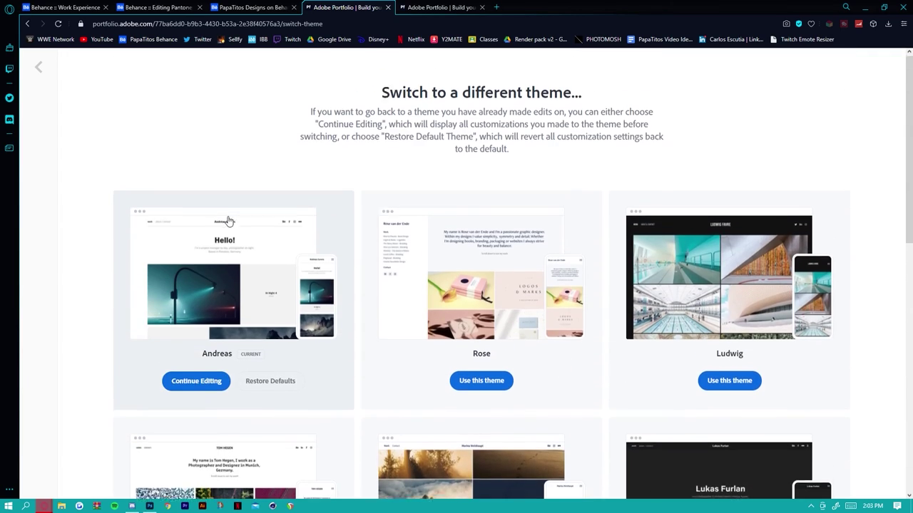
Return to the site editor without switching themes and look over the Work page's masthead, Pantone SMP cover and empty page slot.
{"action": "left_click", "coordinate": [38, 68]}
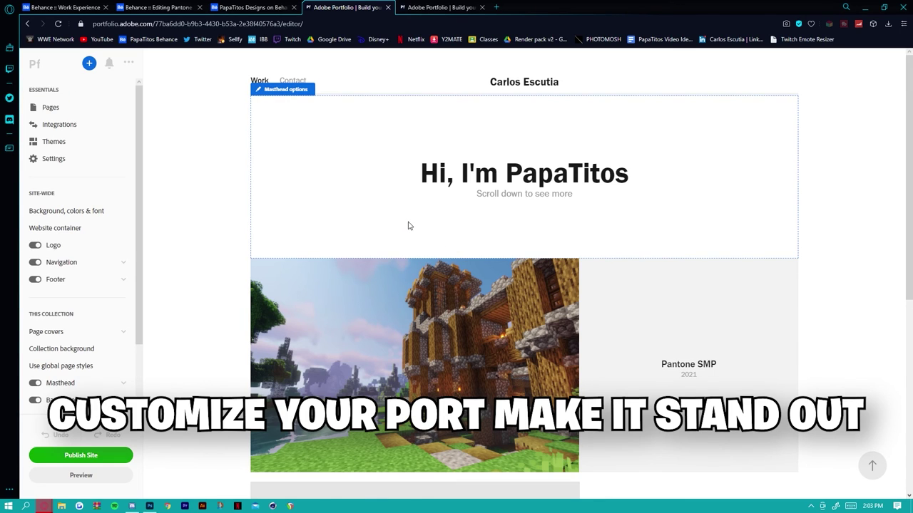
{"action": "scroll", "coordinate": [409, 225], "scroll_direction": "down", "scroll_amount": 5}
{"action": "scroll", "coordinate": [403, 208], "scroll_direction": "up", "scroll_amount": 5}
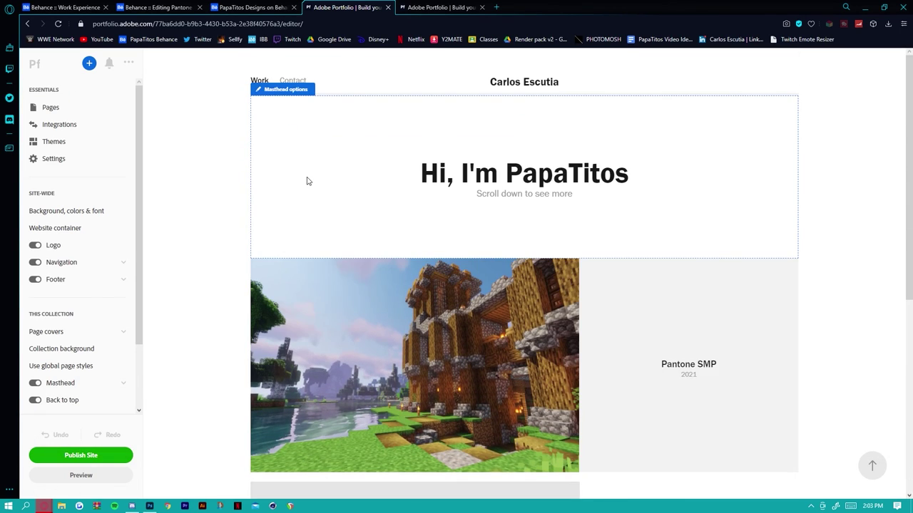
{"action": "scroll", "coordinate": [306, 178], "scroll_direction": "down", "scroll_amount": 2}
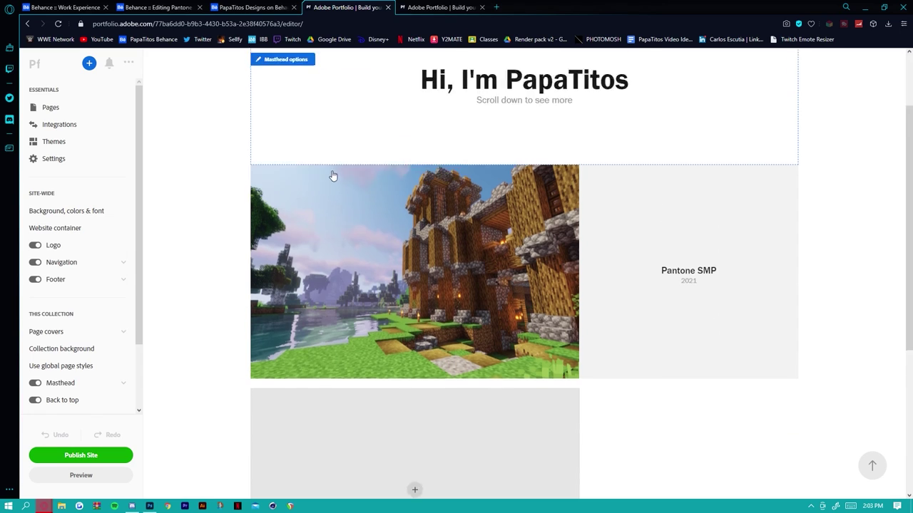
{"action": "scroll", "coordinate": [346, 214], "scroll_direction": "up", "scroll_amount": 2}
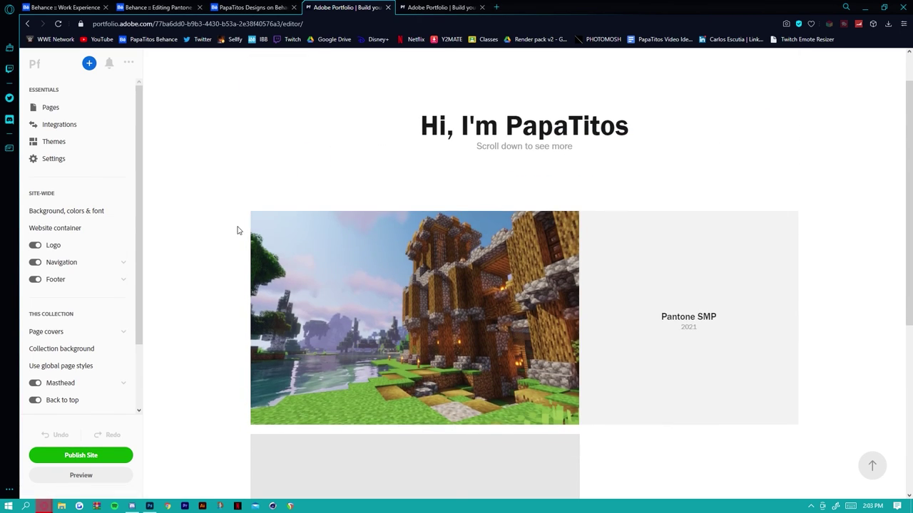
{"action": "middle_click", "coordinate": [211, 223]}
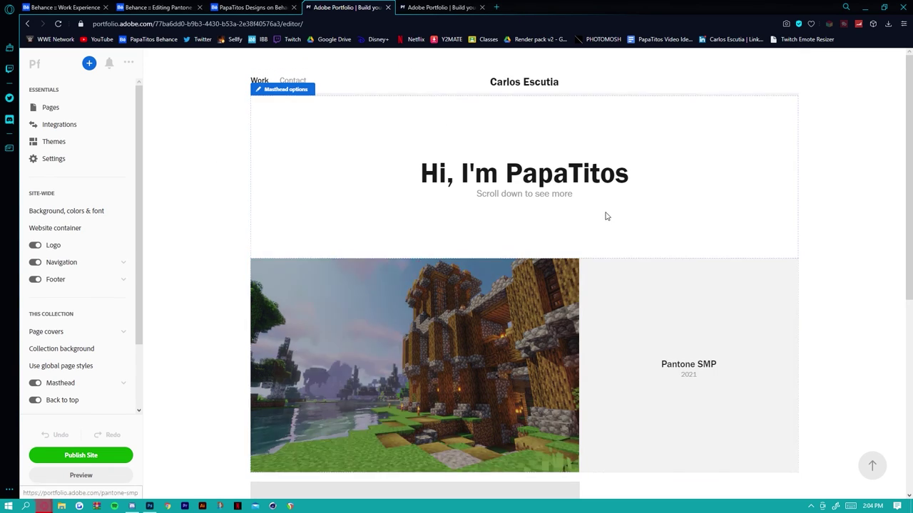
{"action": "scroll", "coordinate": [512, 206], "scroll_direction": "down", "scroll_amount": 2}
{"action": "scroll", "coordinate": [424, 197], "scroll_direction": "up", "scroll_amount": 2}
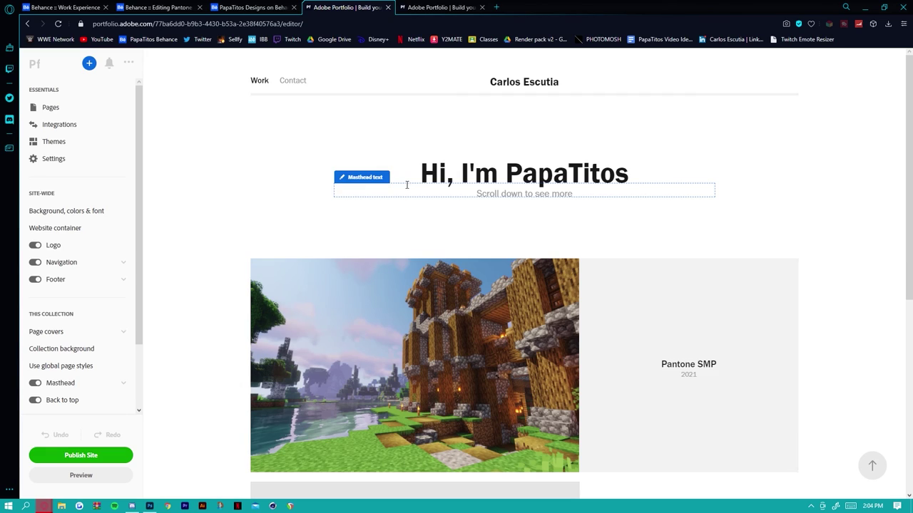